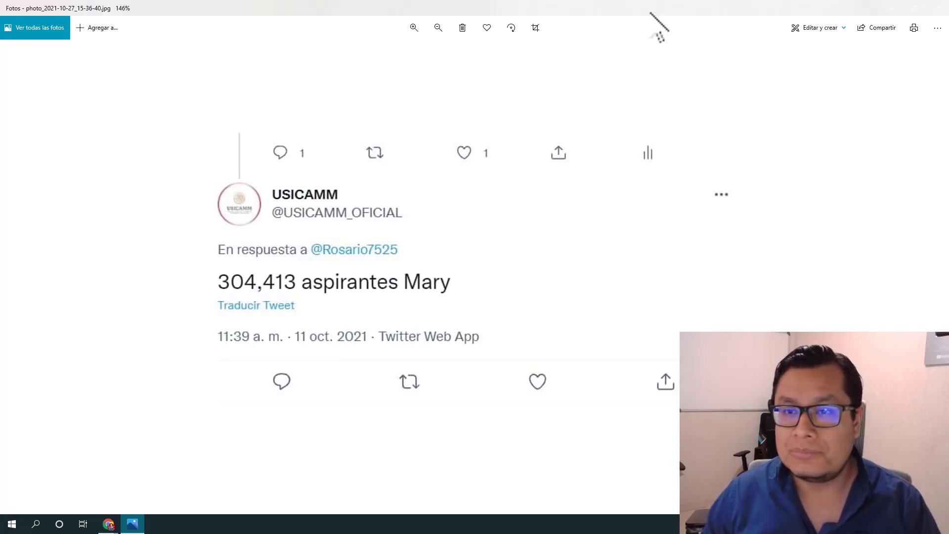
Leave the tweet photo and view the puntajes.xlsx workbook in Excel, examining the group columns on Hoja1
left_click(937, 8)
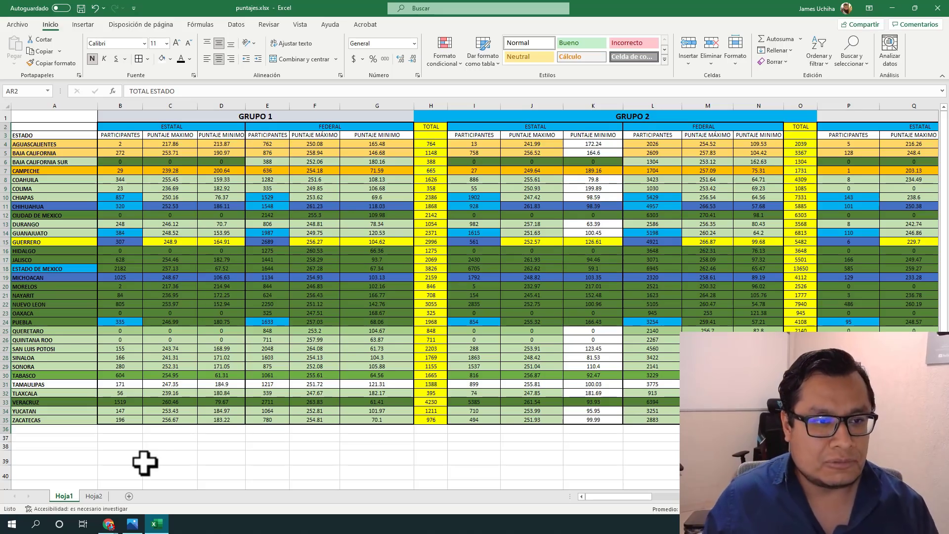
scroll(145, 460, "up", 2)
scroll(144, 462, "up", 1)
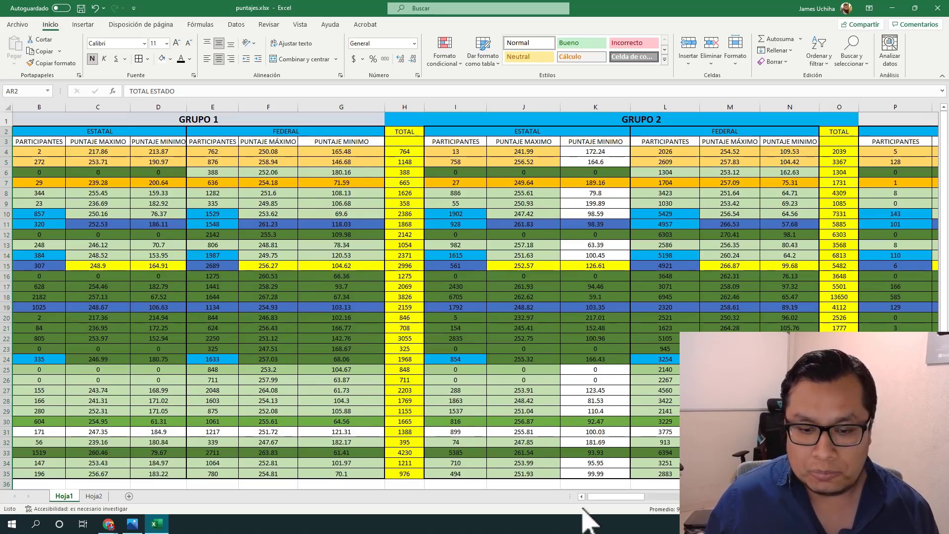
left_click_drag(601, 497, 513, 497)
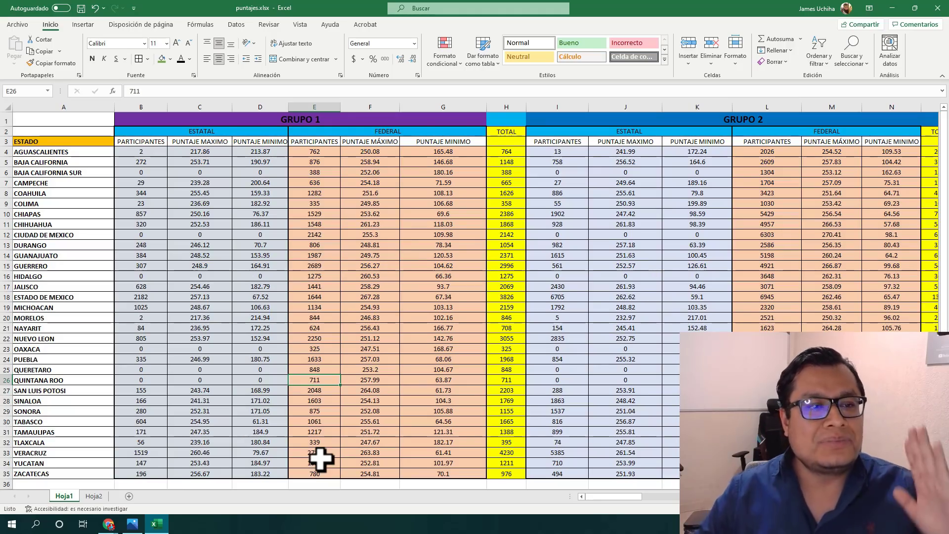
Examine the Grupo 1 Estatal and Federal columns by state on Hoja1, highlighting the Estatal ones
left_click(144, 102)
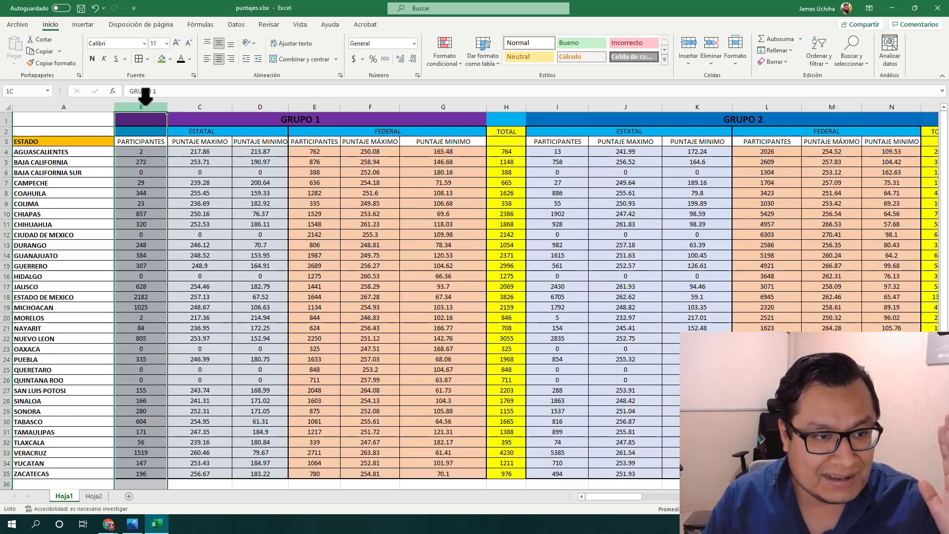
left_click_drag(145, 96, 238, 117)
left_click(322, 171)
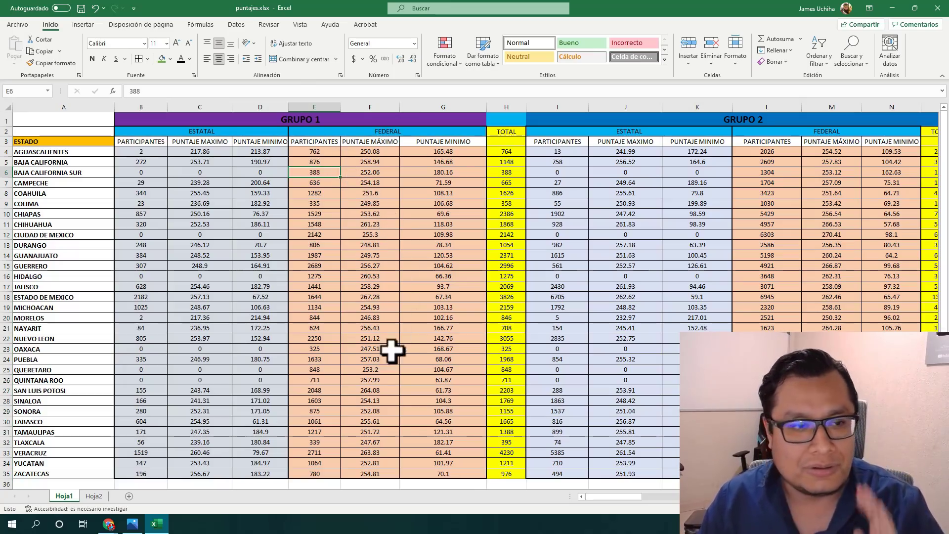
scroll(262, 366, "up", 1)
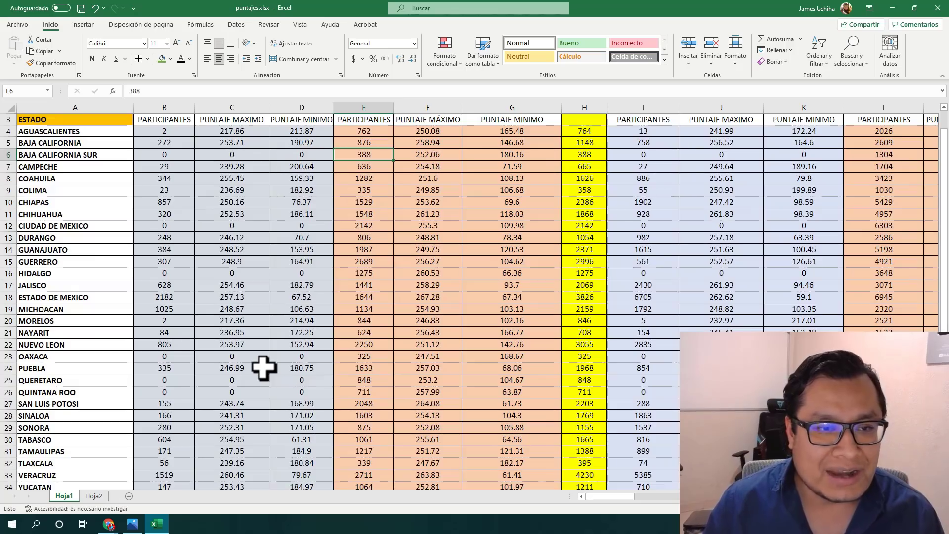
scroll(263, 366, "up", 1)
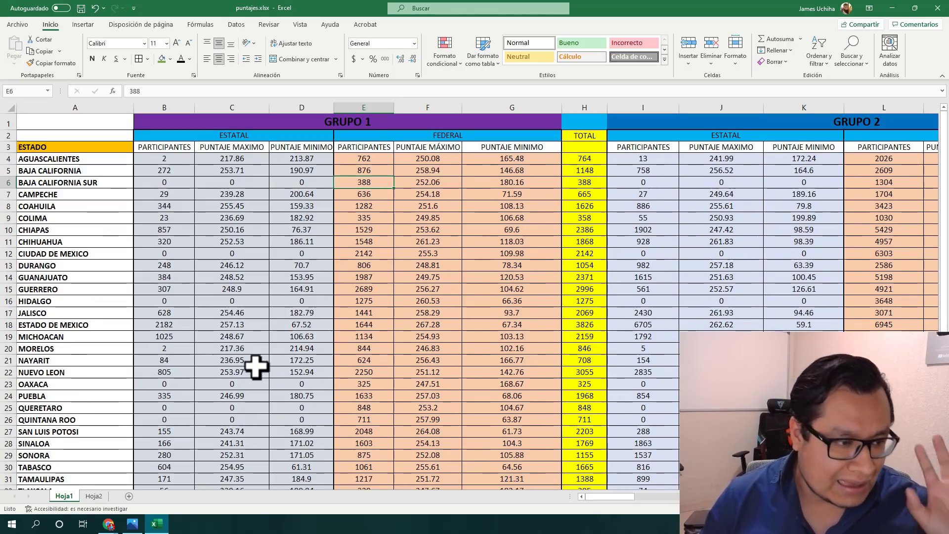
Examine the Chihuahua row and its Grupo 1 total, and look across the remaining groups to the TOTAL ESTADO column
left_click(4, 241)
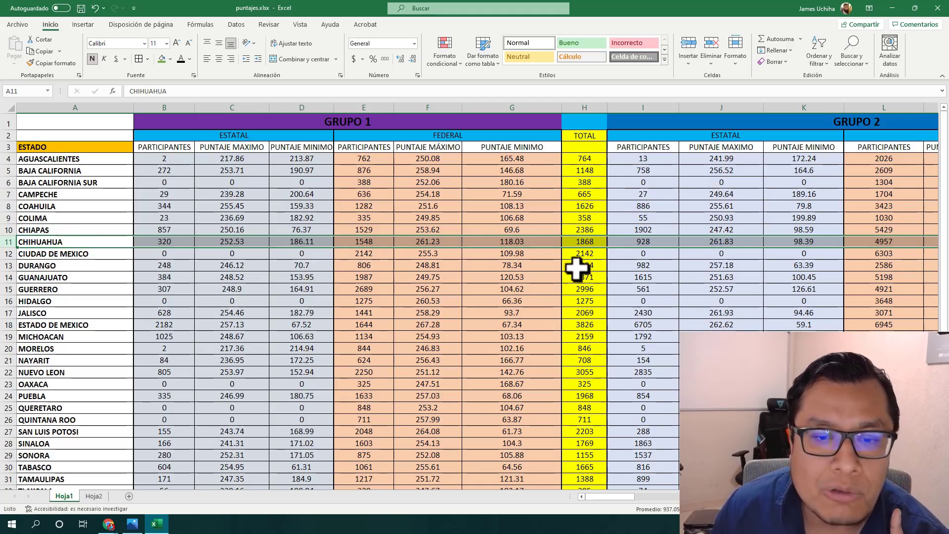
left_click(570, 241)
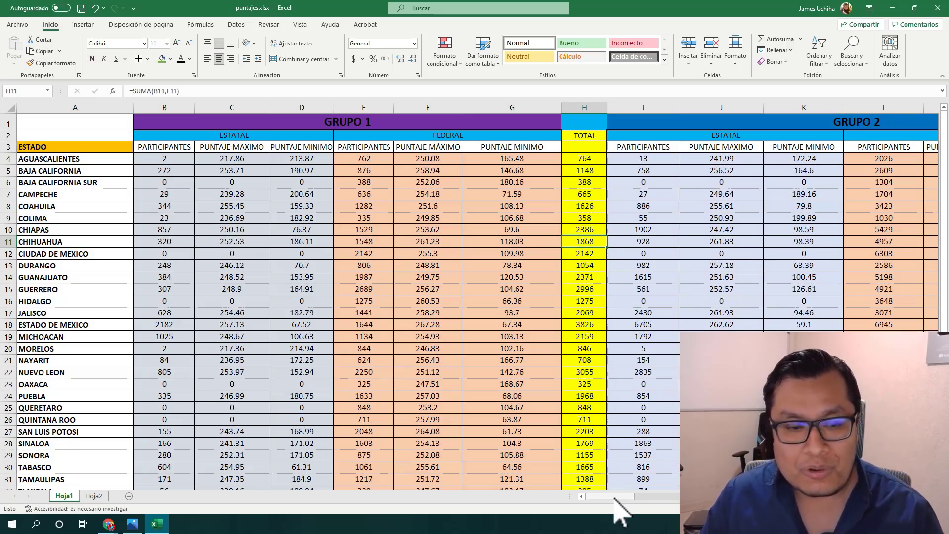
left_click_drag(615, 497, 652, 501)
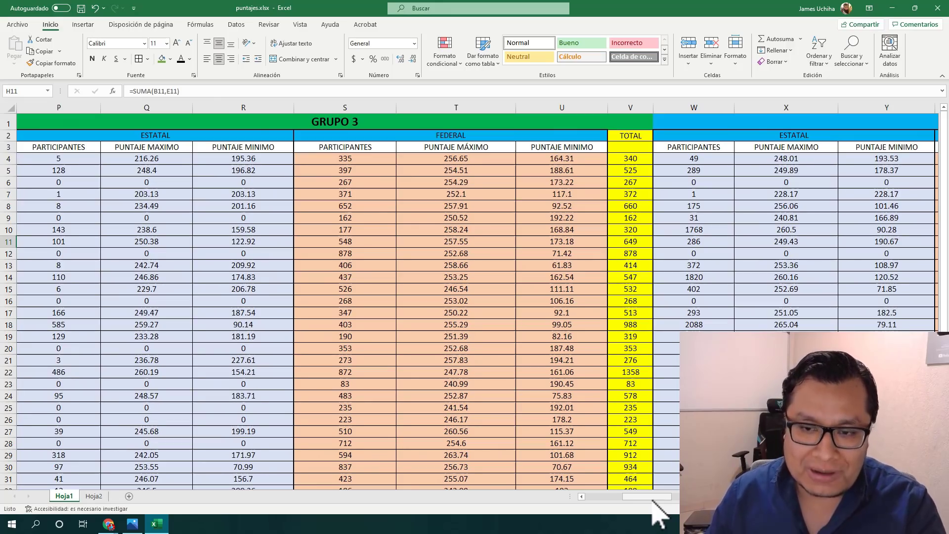
left_click_drag(652, 501, 656, 500)
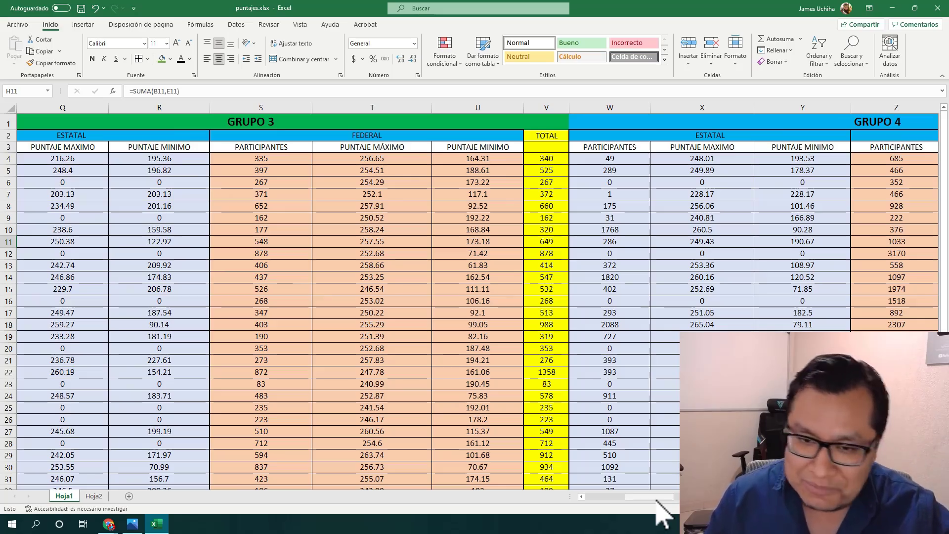
mouse_move(657, 501)
left_mouse_down()
mouse_move(614, 498)
mouse_move(665, 500)
left_mouse_up()
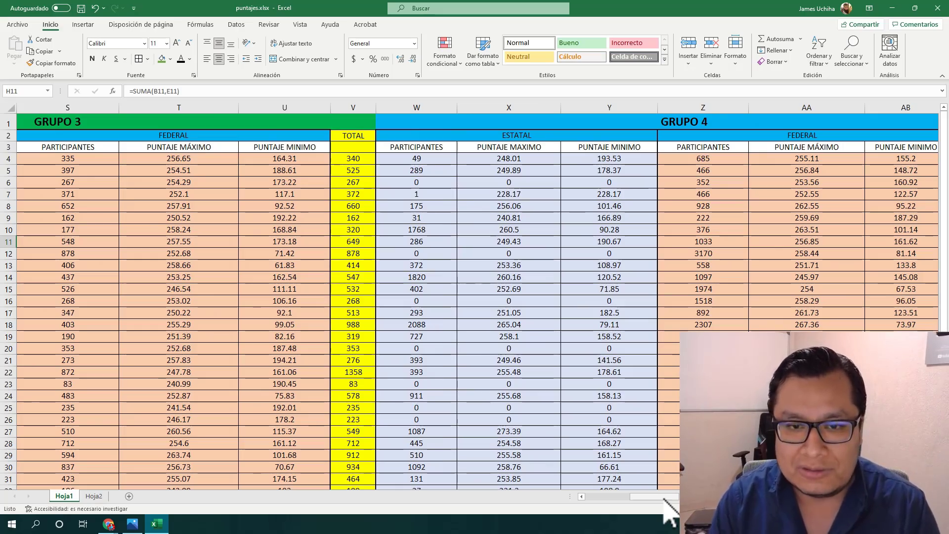
left_click_drag(664, 498, 707, 500)
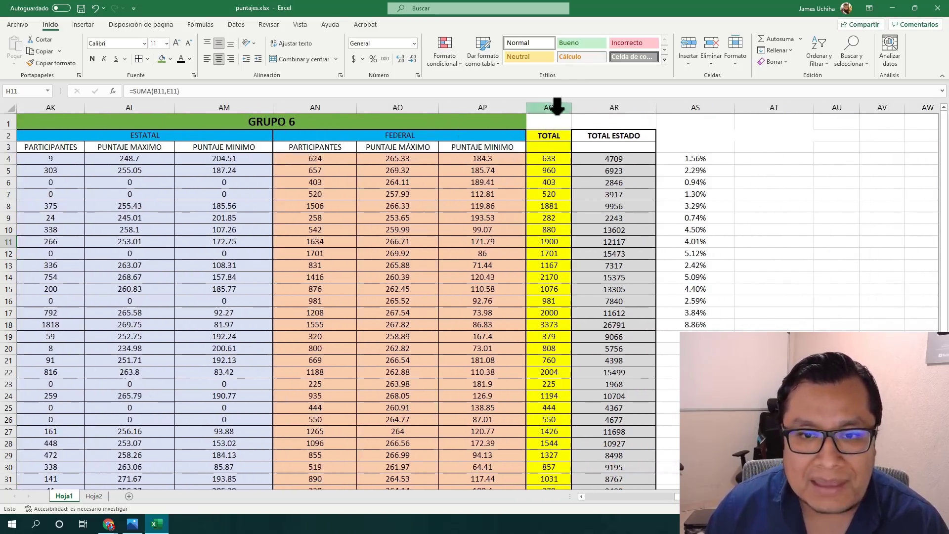
Examine the TOTAL ESTADO column and the adjacent percentage column down to the grand total and the USICAMM figure
left_click(606, 107)
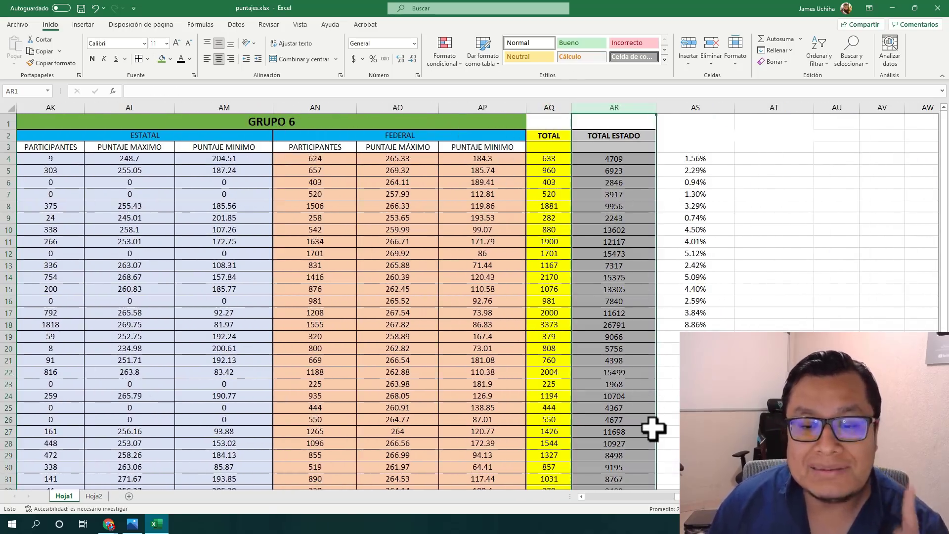
scroll(646, 415, "down", 7)
scroll(646, 415, "up", 7)
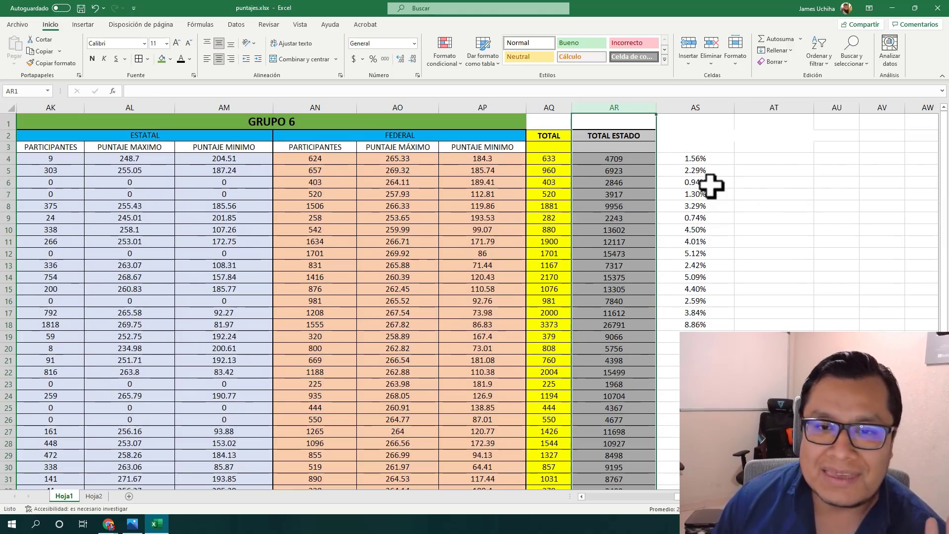
left_click(708, 99)
scroll(698, 243, "down", 3)
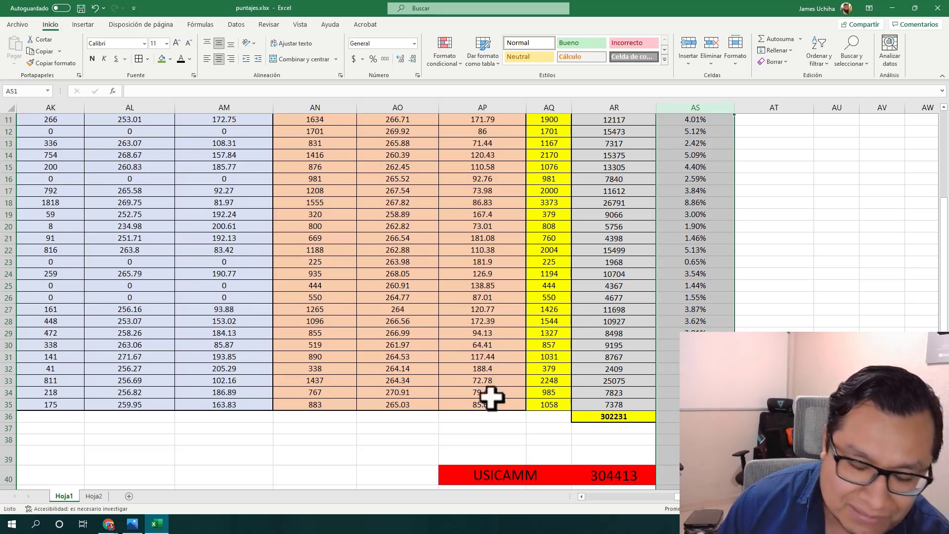
scroll(491, 396, "up", 4)
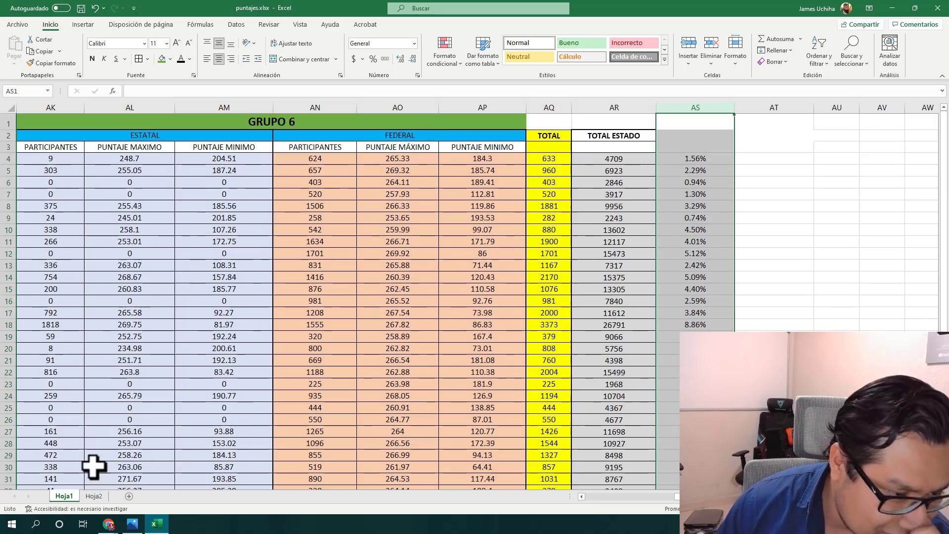
View the per-state totals and percentages on Hoja2, including the total de docentes rows beneath the table
left_click(93, 496)
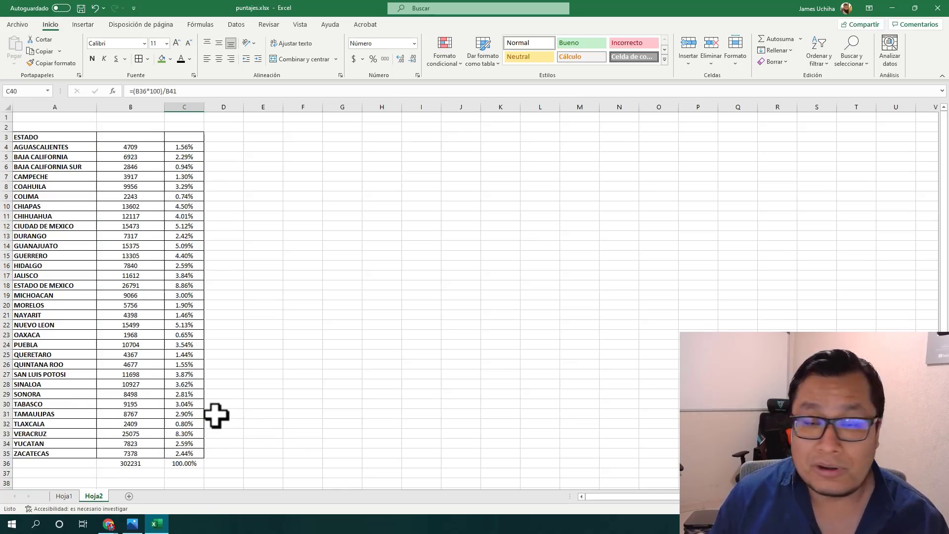
scroll(220, 416, "down", 1)
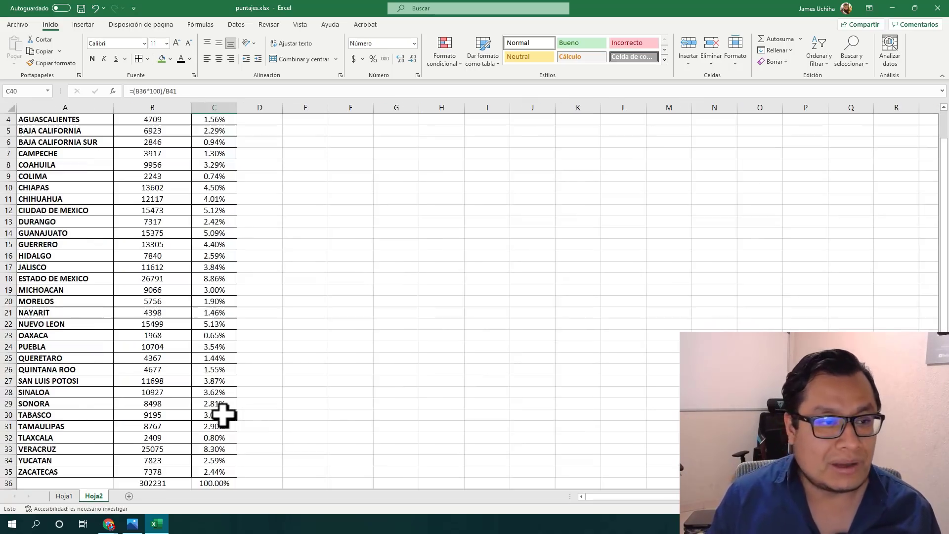
scroll(222, 415, "up", 2)
scroll(223, 415, "down", 1)
scroll(212, 399, "down", 6)
scroll(213, 399, "up", 1)
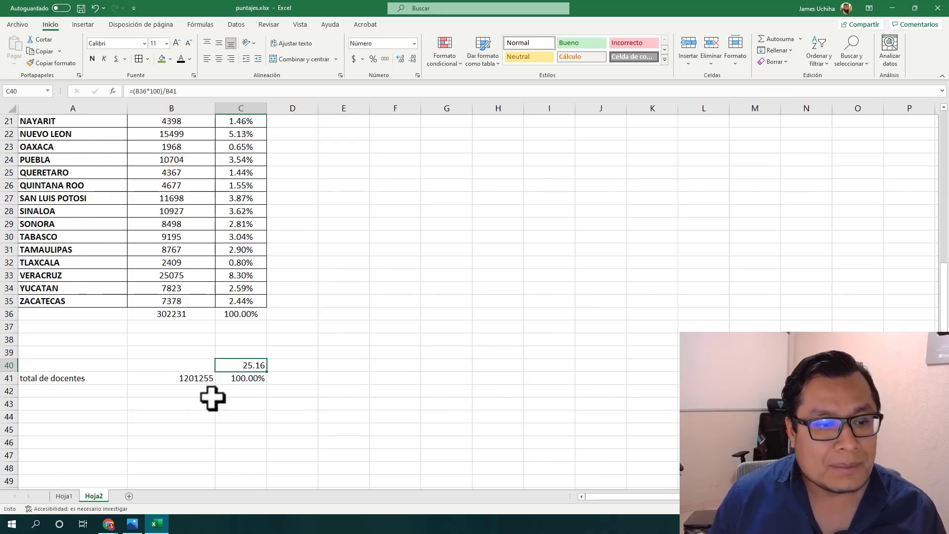
scroll(212, 399, "up", 7)
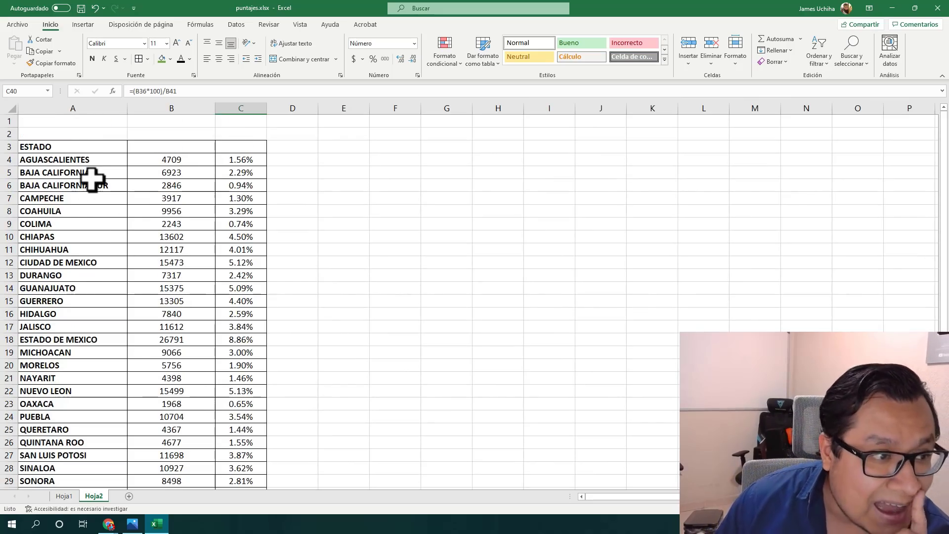
left_click(171, 107)
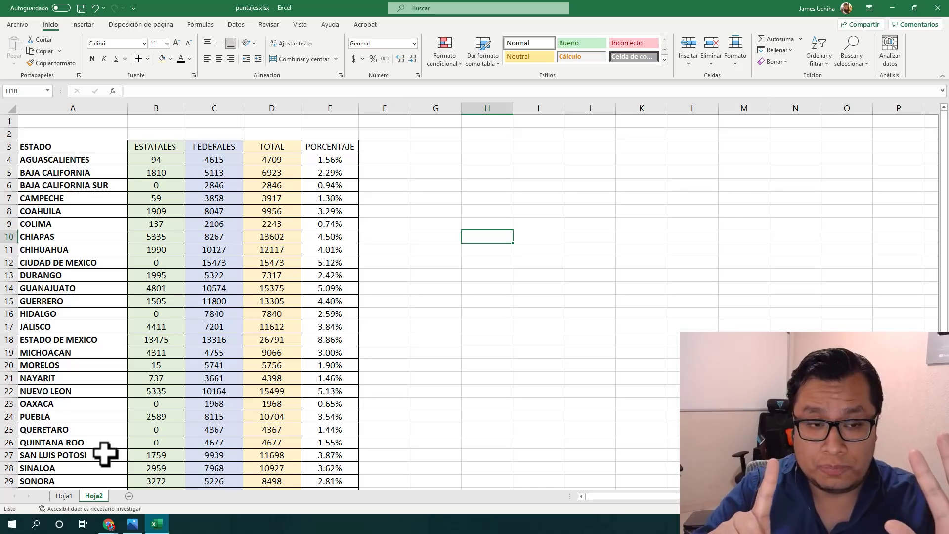
Examine the Estatales, Federales, Total and Porcentaje columns on Hoja2 and select the grand total in cell D36
scroll(116, 343, "down", 3)
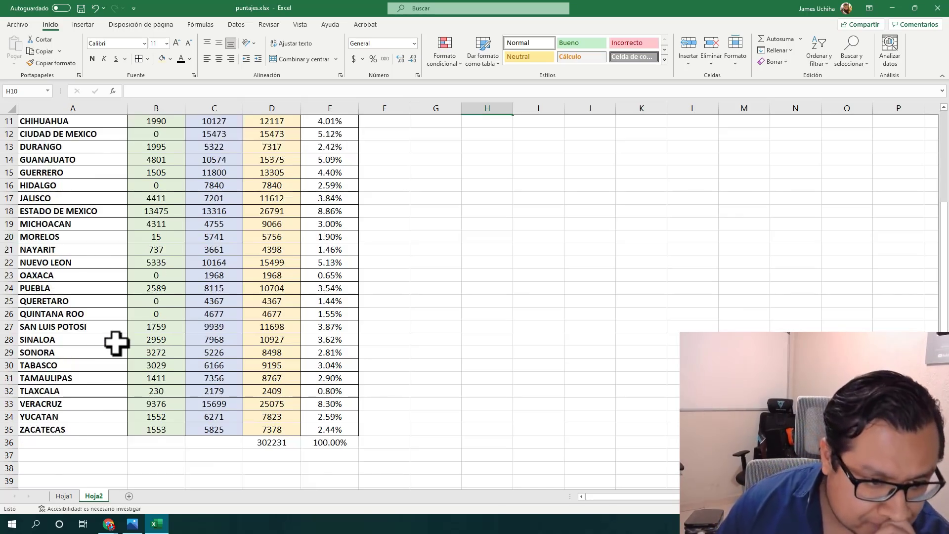
scroll(116, 343, "up", 3)
scroll(117, 343, "down", 3)
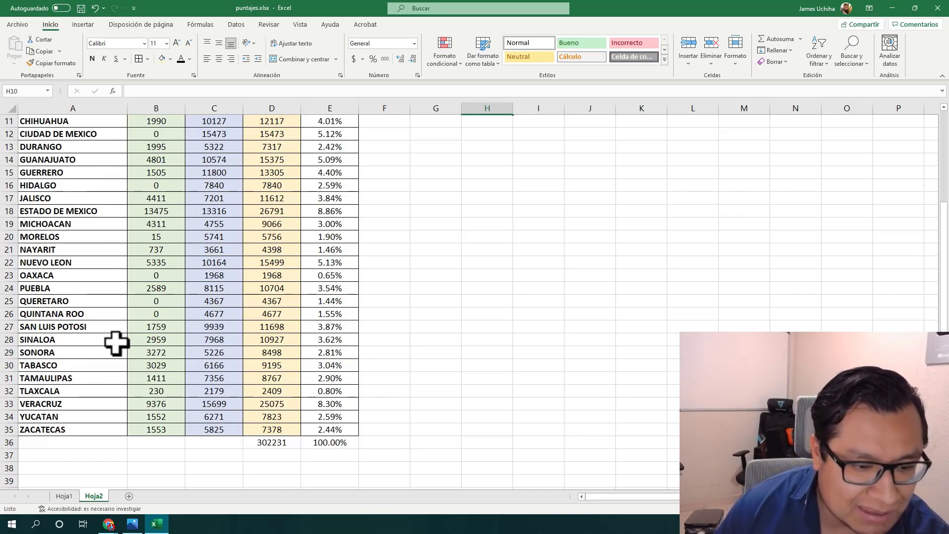
scroll(116, 342, "down", 3)
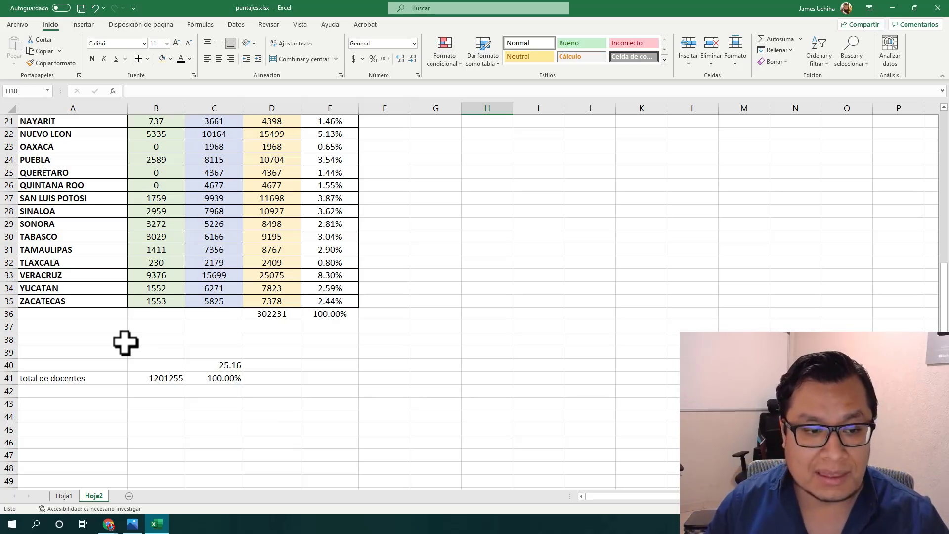
left_click(276, 338)
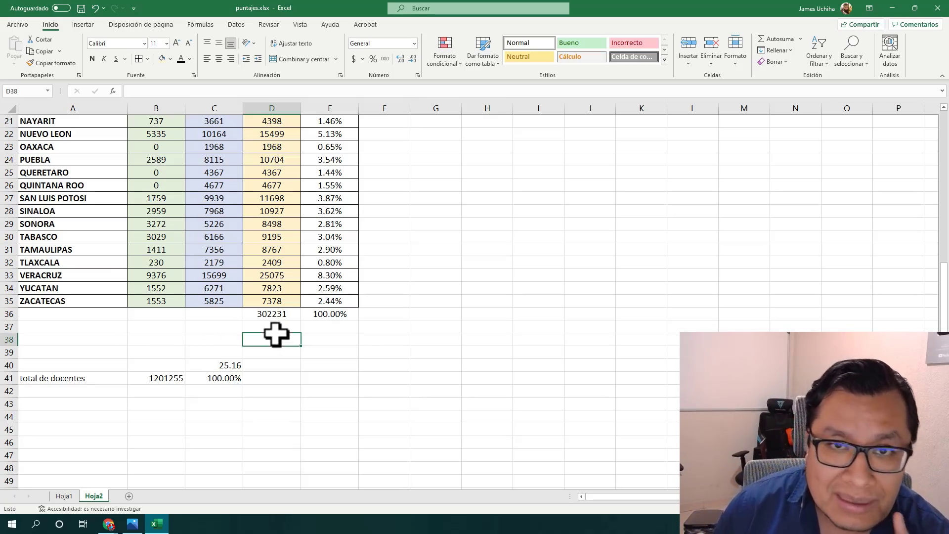
left_click(283, 317)
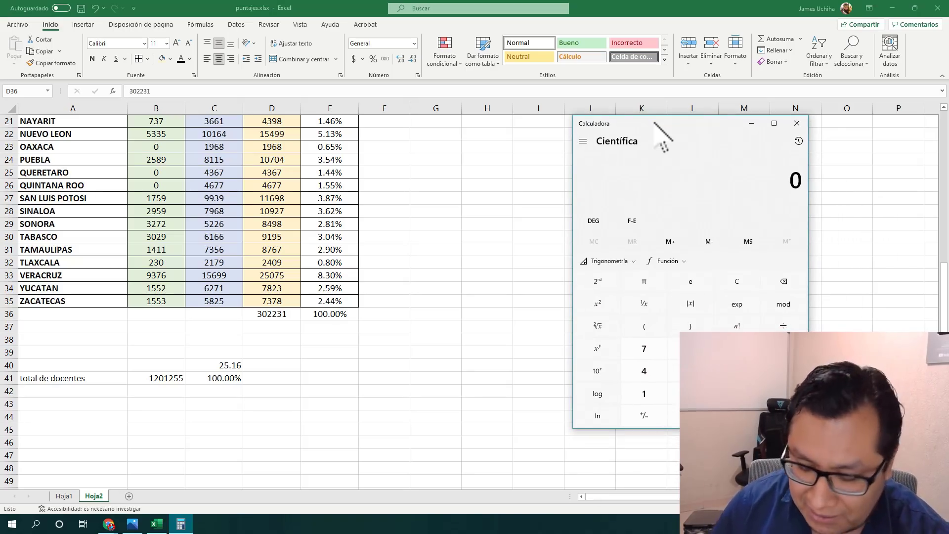
Switch to Photos and place the USICAMM tweet in a smaller window beside Calculator, keeping the Hoja2 total in view
left_click(133, 524)
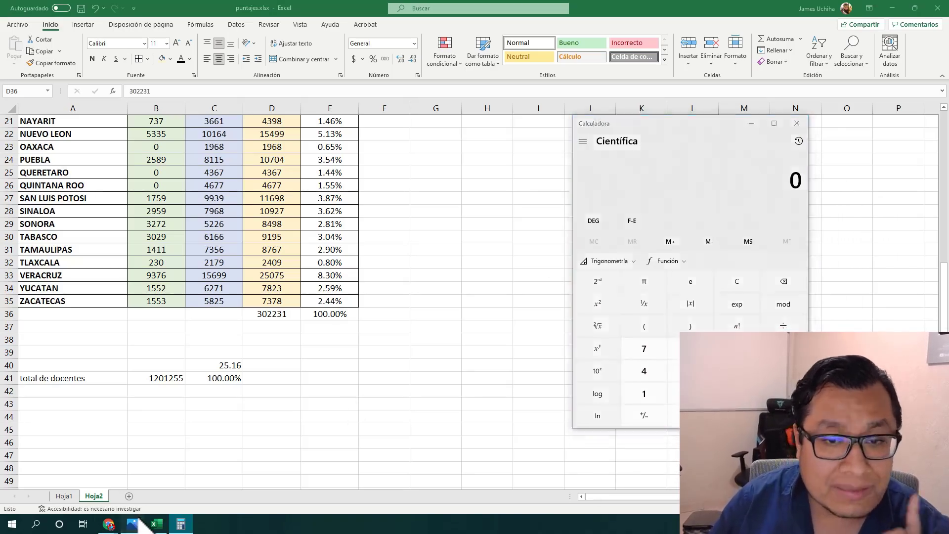
left_click(915, 8)
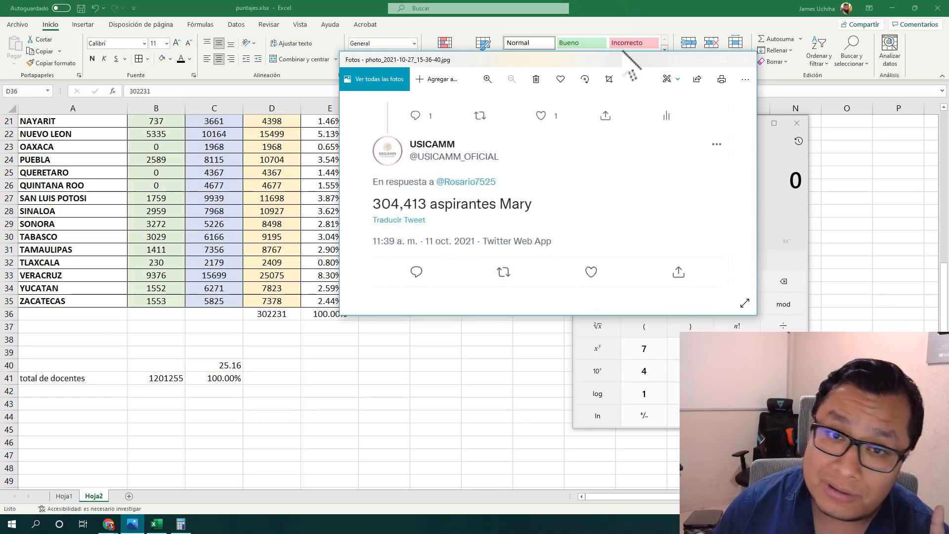
left_click_drag(568, 63, 327, 18)
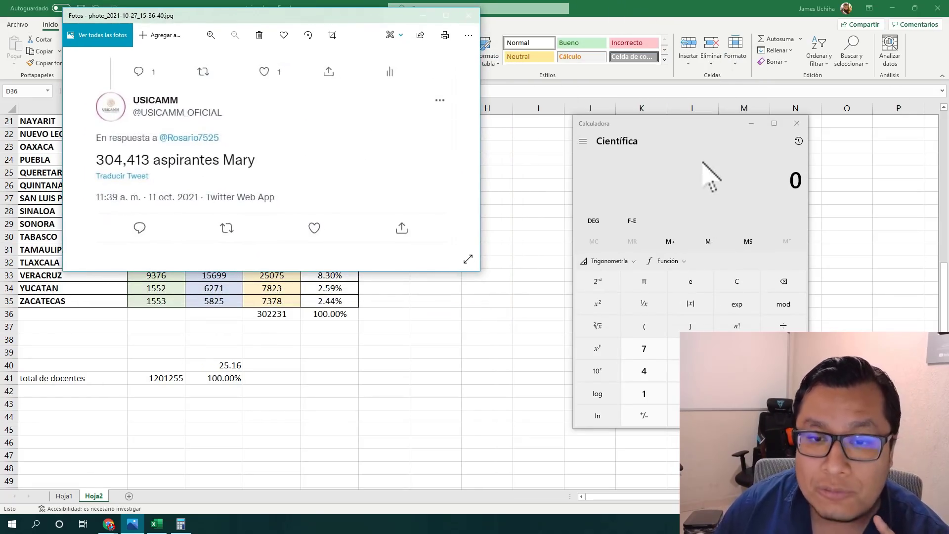
Calculate the difference between USICAMM's 304413 applicants and the workbook total of 302231 in Calculator
left_click(693, 120)
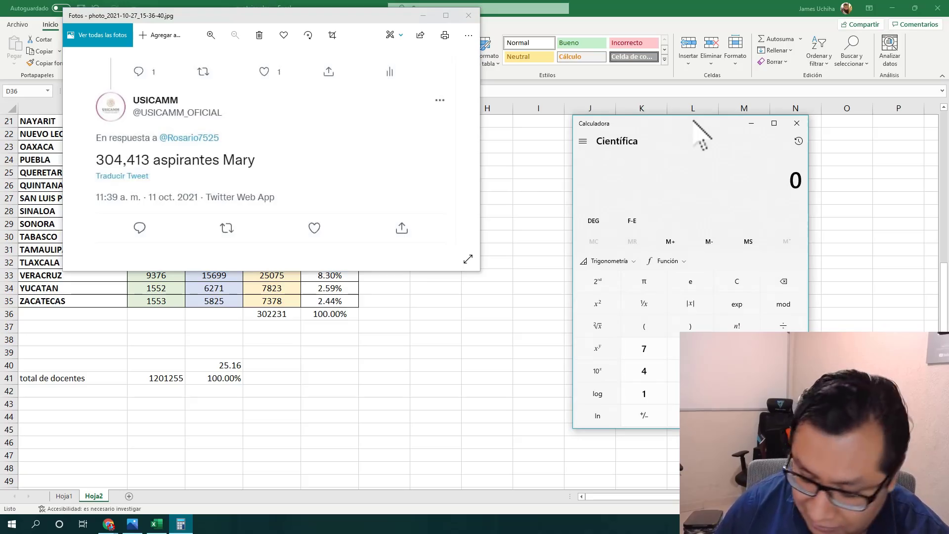
type("304")
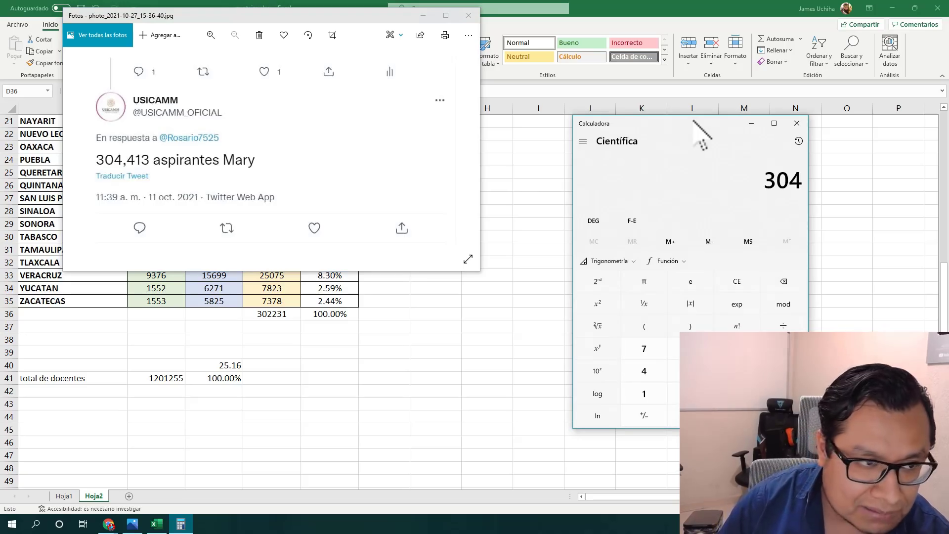
type(",413")
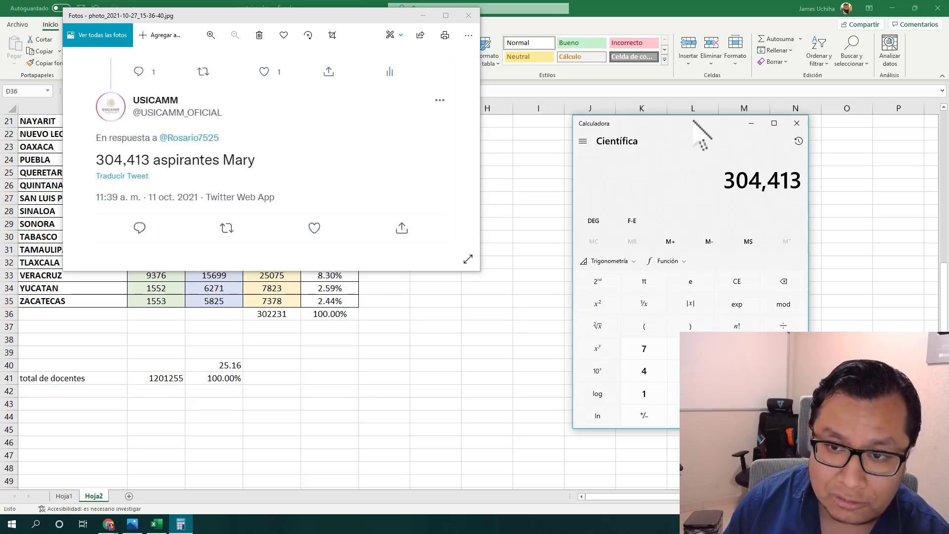
key("minus")
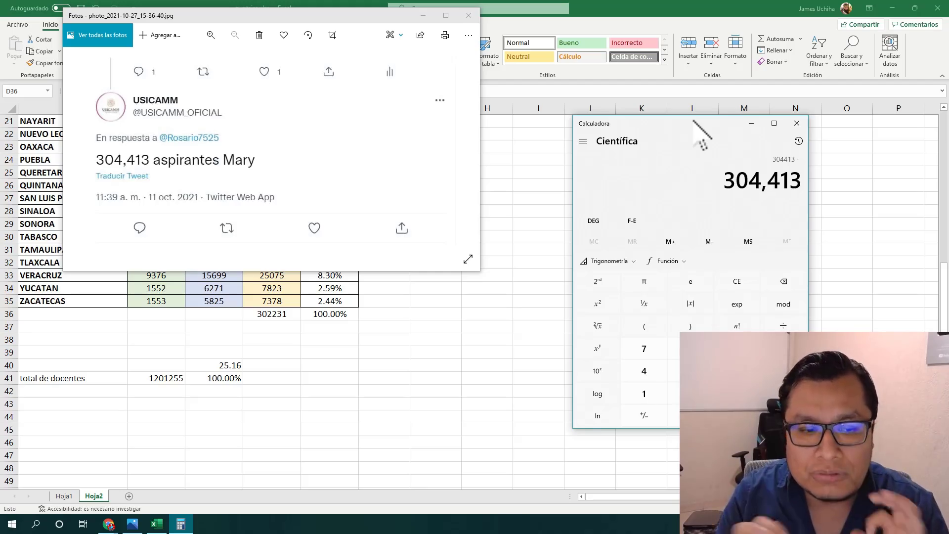
type("302")
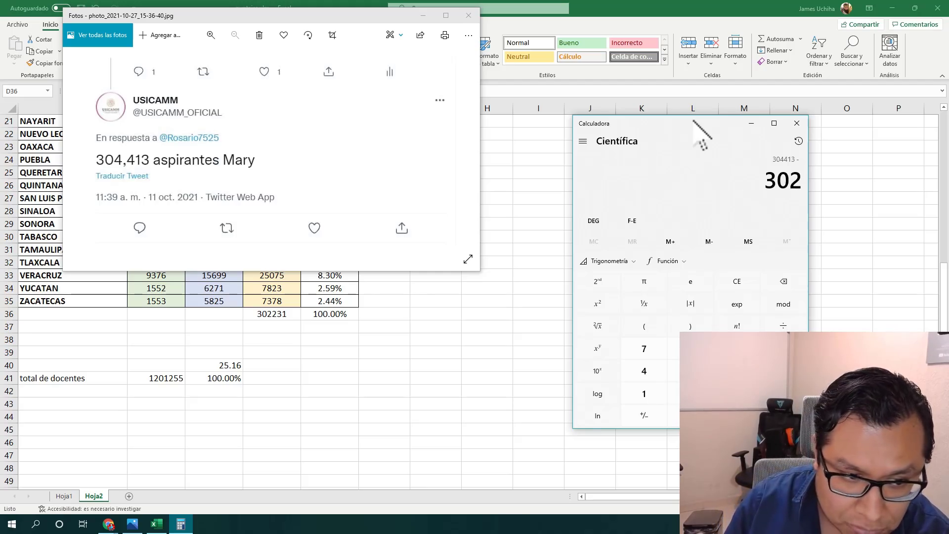
type("231")
key("Return")
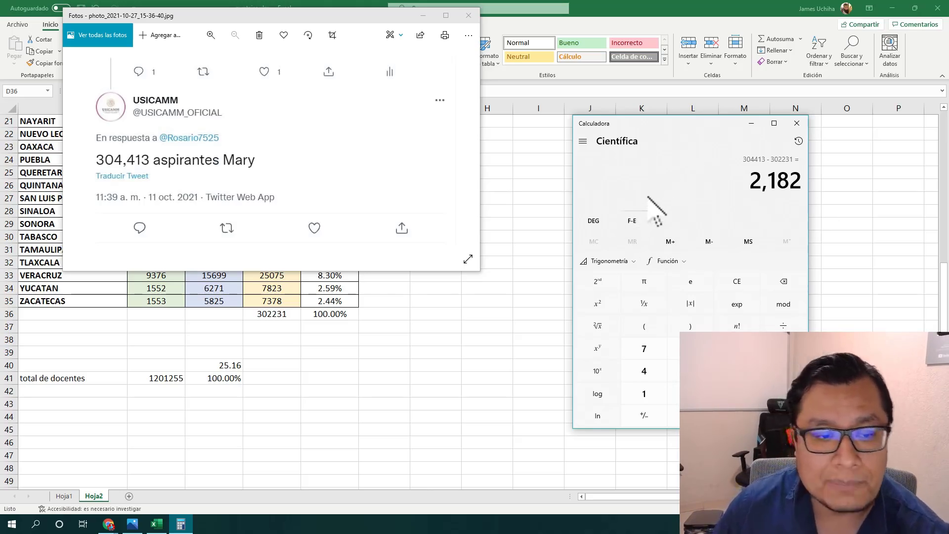
Close the USICAMM tweet photo, minimize Calculator, and look over the state table on Hoja2
left_click(469, 15)
left_click(751, 123)
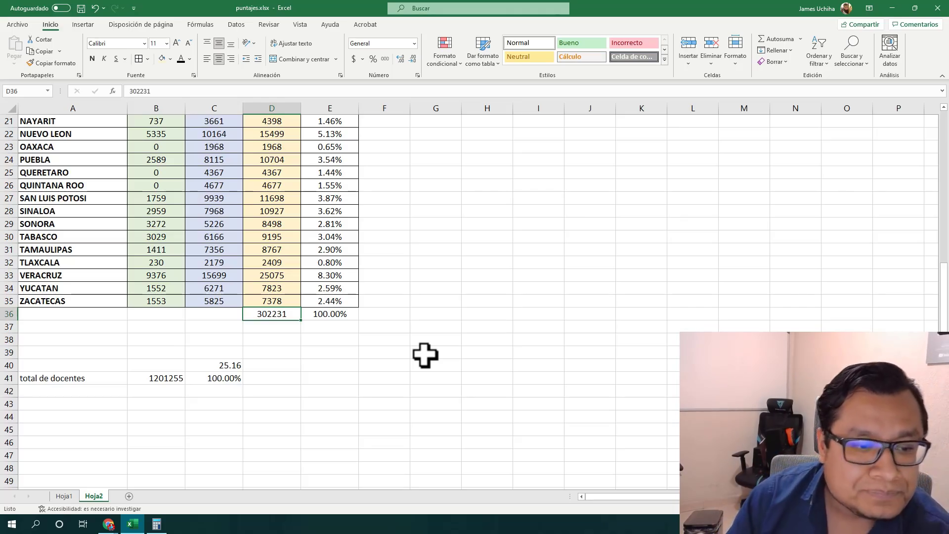
scroll(425, 355, "up", 7)
scroll(425, 355, "down", 3)
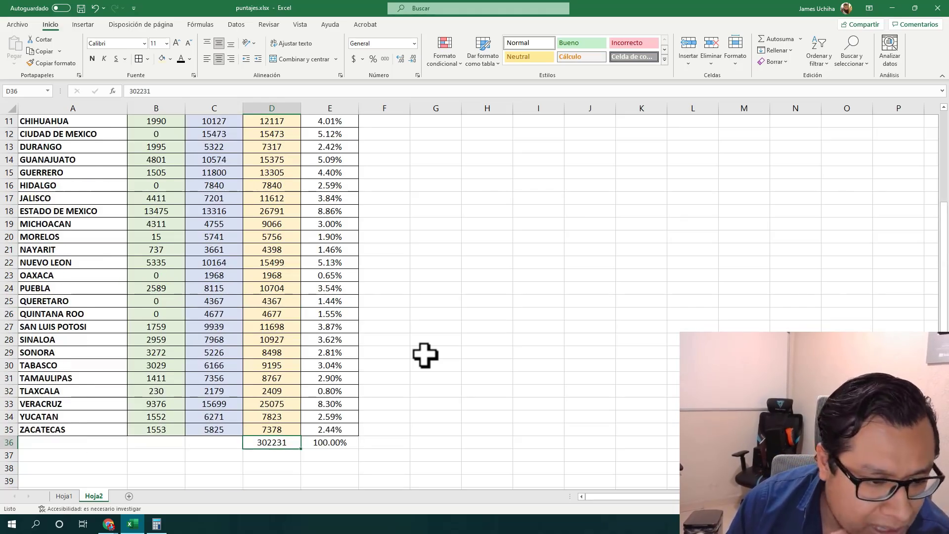
scroll(425, 355, "down", 3)
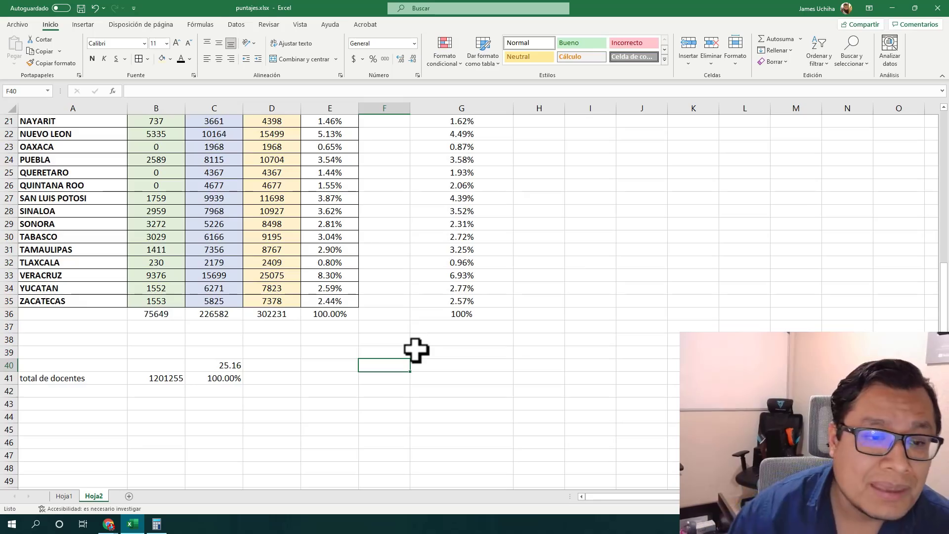
Examine the PORCENTAJE column on Hoja2, checking the shares for Estado de Mexico, Quintana Roo and Oaxaca
scroll(434, 284, "up", 7)
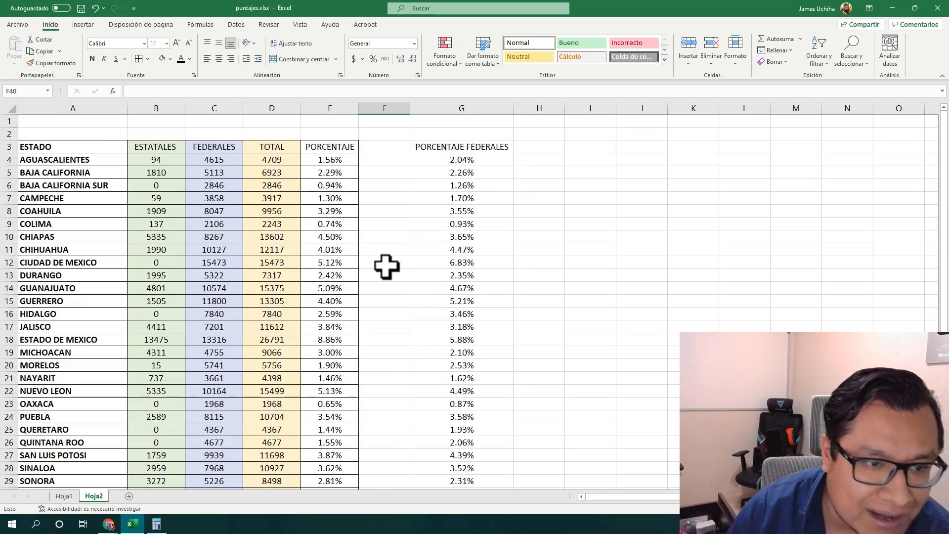
left_click(331, 108)
scroll(381, 165, "down", 3)
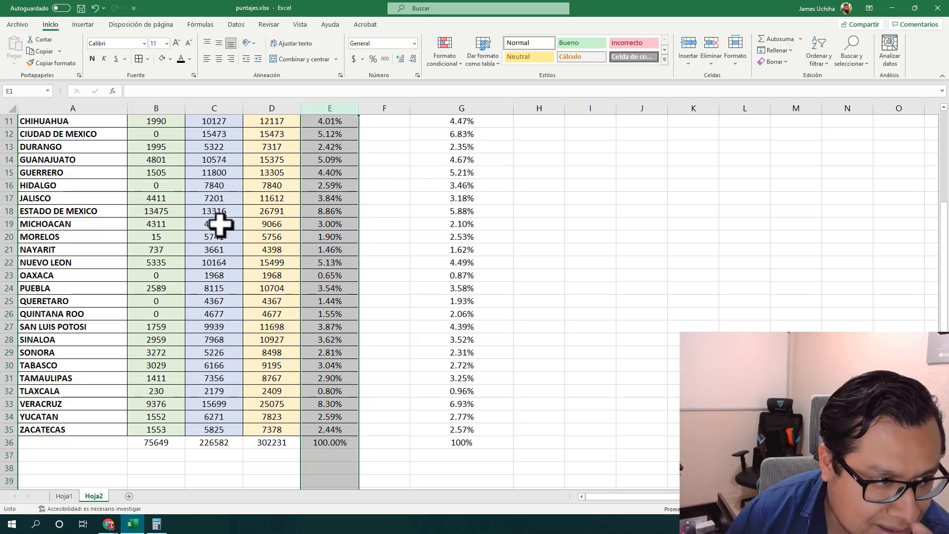
left_click(8, 211)
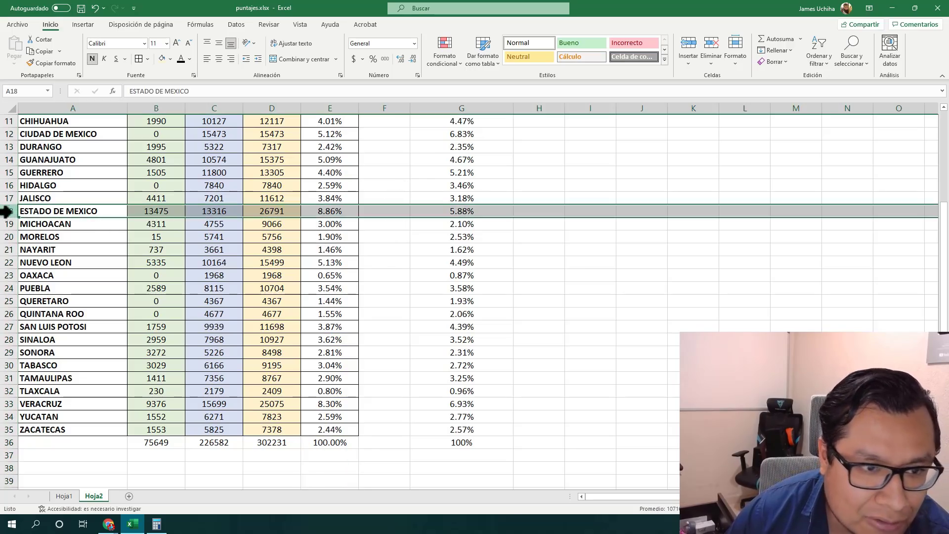
left_click(310, 215)
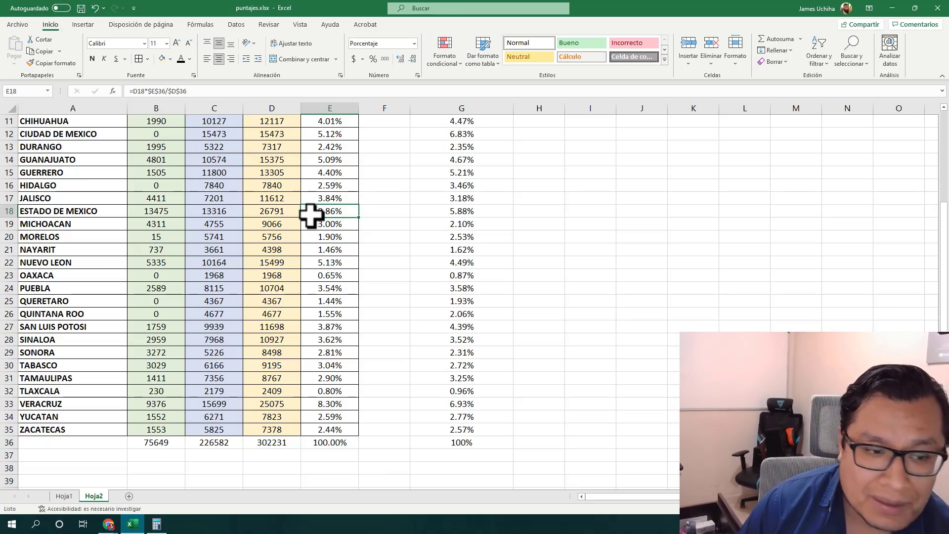
left_click(10, 314)
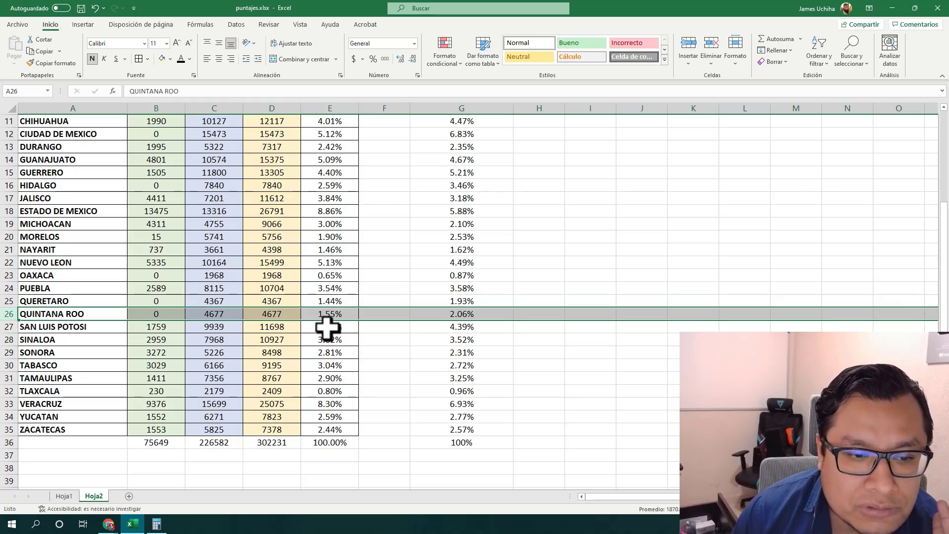
left_click(9, 275)
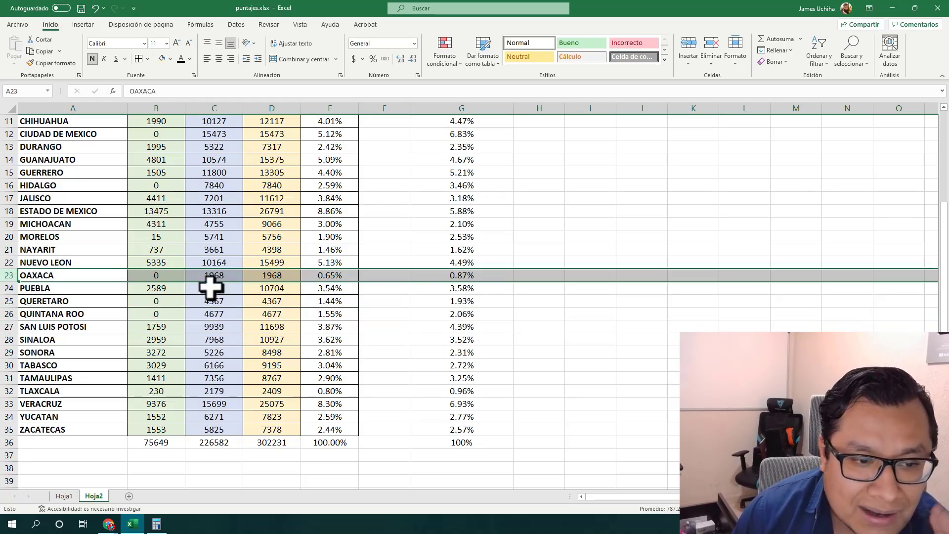
left_click(308, 280)
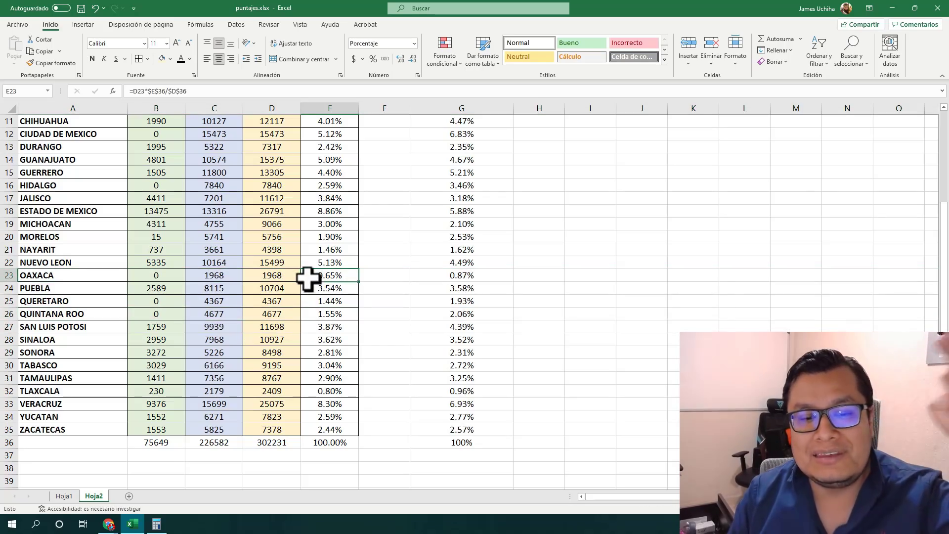
Examine the PORCENTAJE FEDERALES column and compare Zacatecas's federal percentage with its overall percentage
scroll(316, 282, "up", 4)
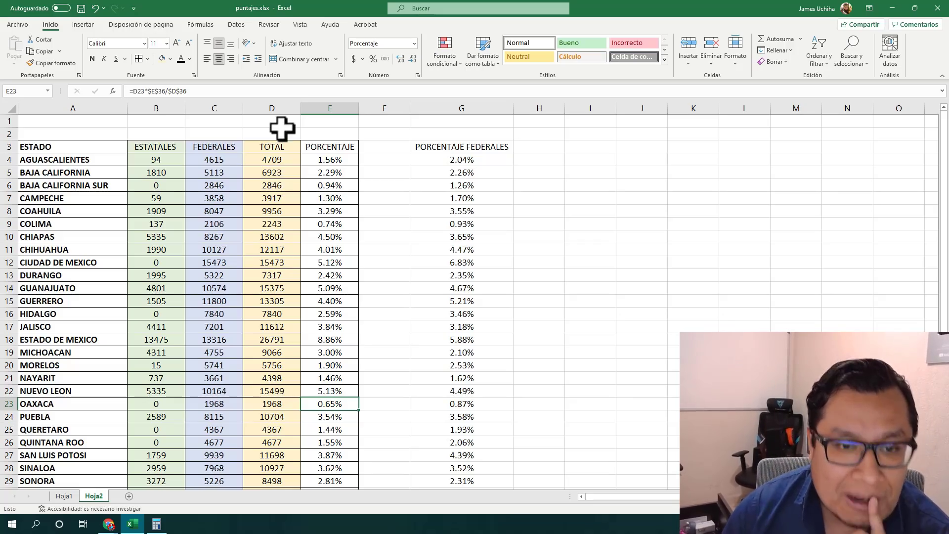
scroll(449, 180, "down", 3)
left_click(460, 101)
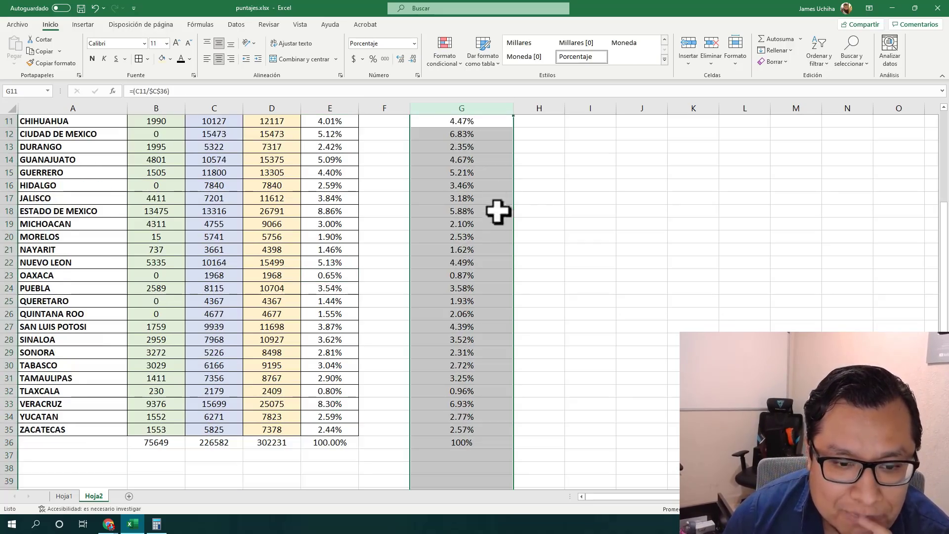
scroll(495, 210, "down", 3)
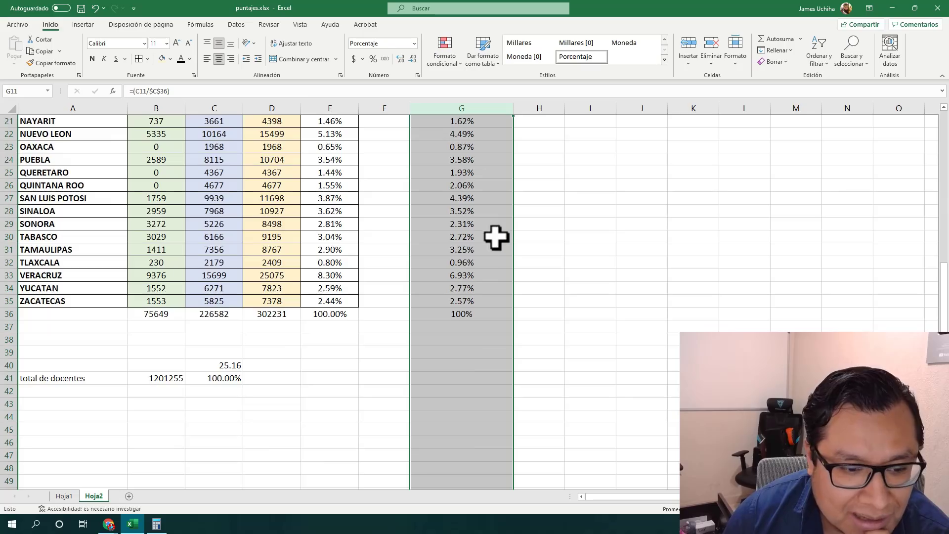
left_click(4, 302)
left_click(440, 303)
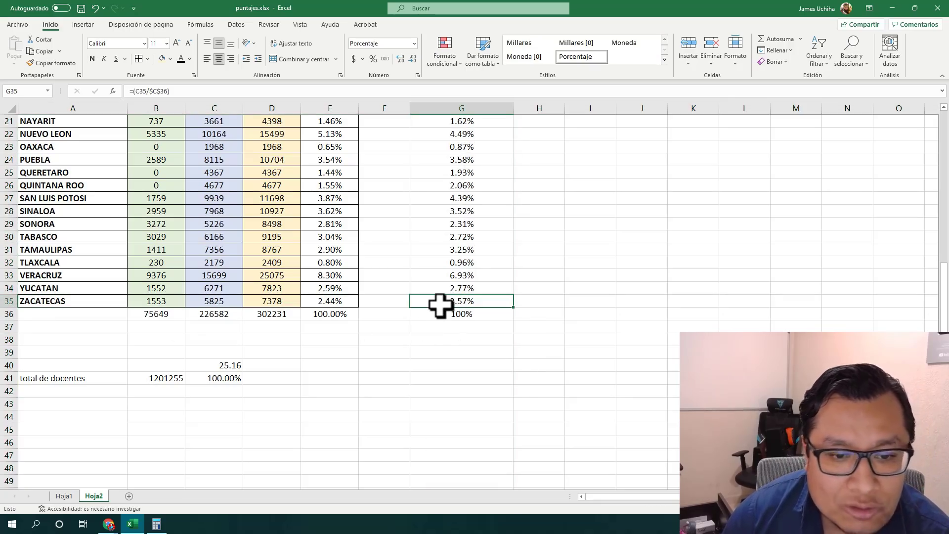
left_click(340, 302)
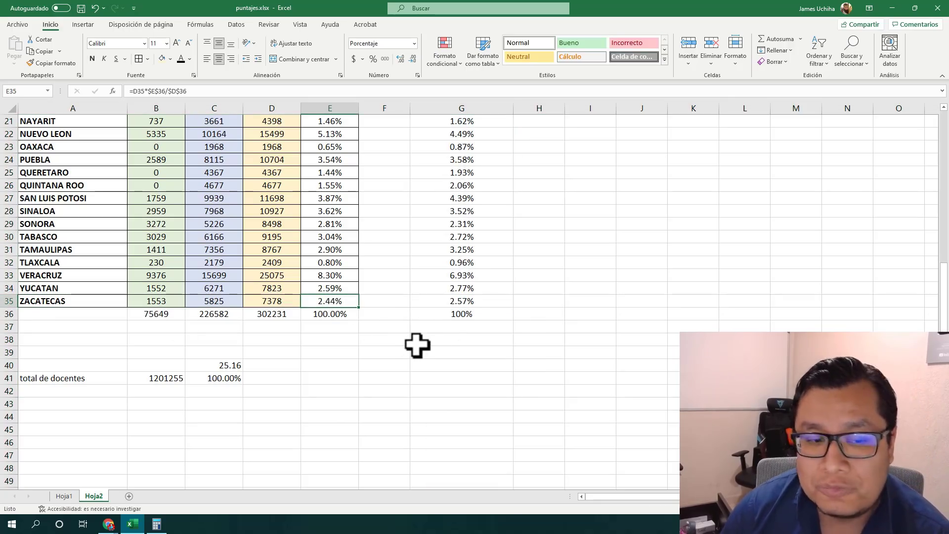
Examine the Estado de Mexico row, comparing its state and federal applicant counts with its PORCENTAJE FEDERALES value
scroll(435, 342, "up", 3)
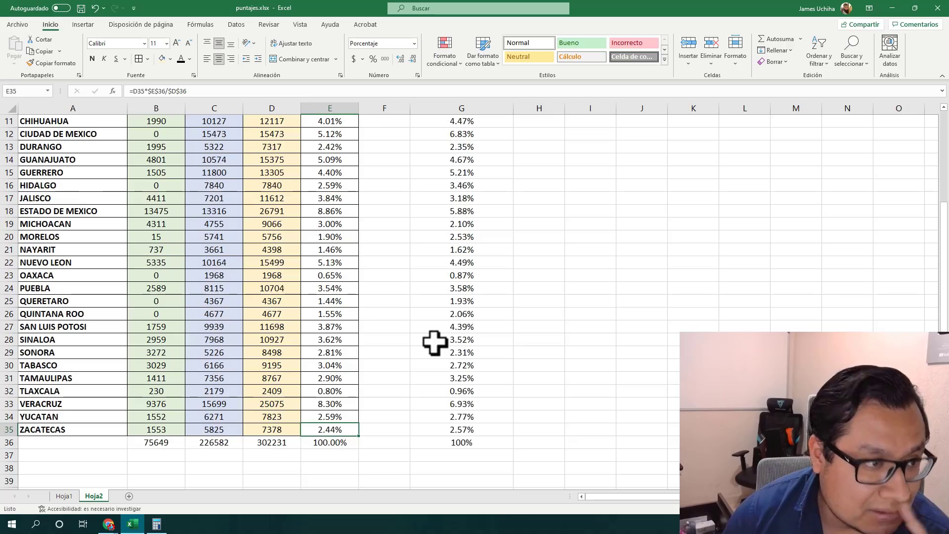
left_click(4, 211)
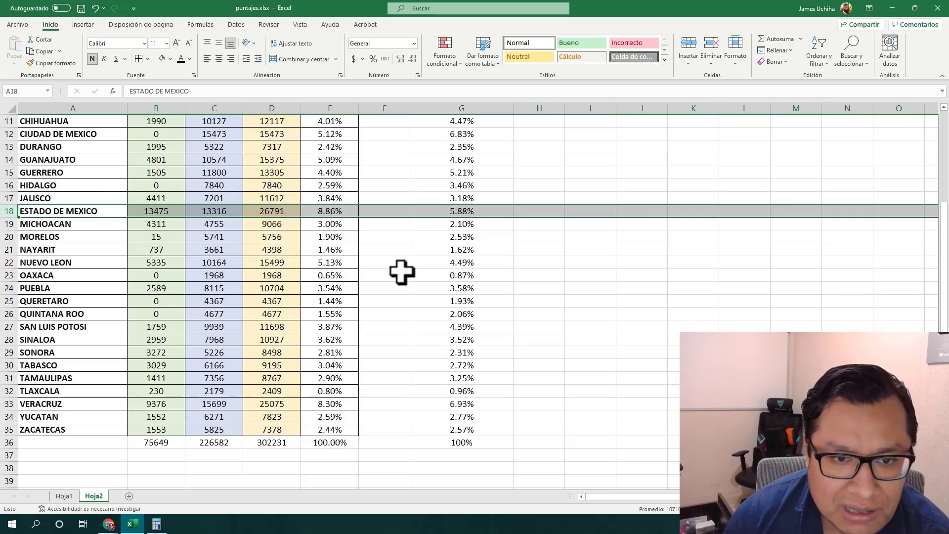
left_click(428, 212)
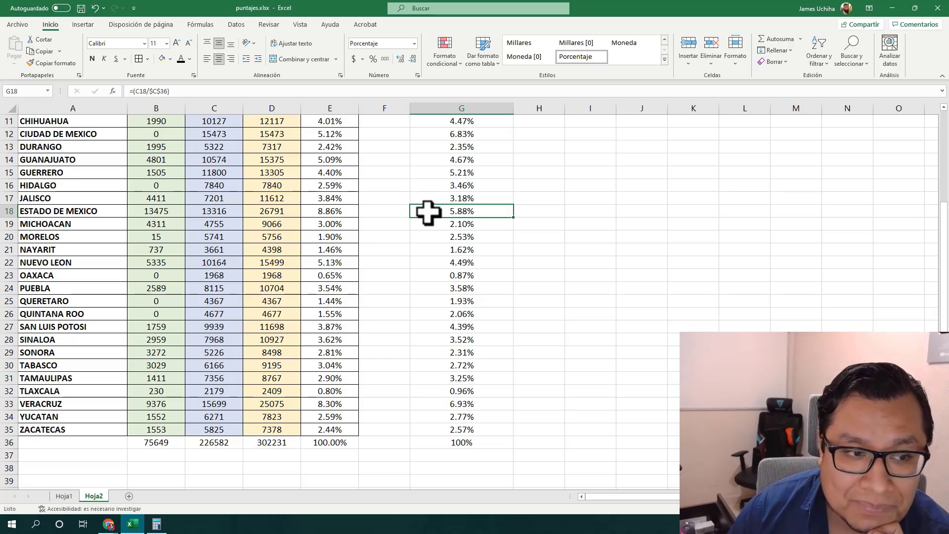
left_click(143, 211)
scroll(164, 232, "up", 4)
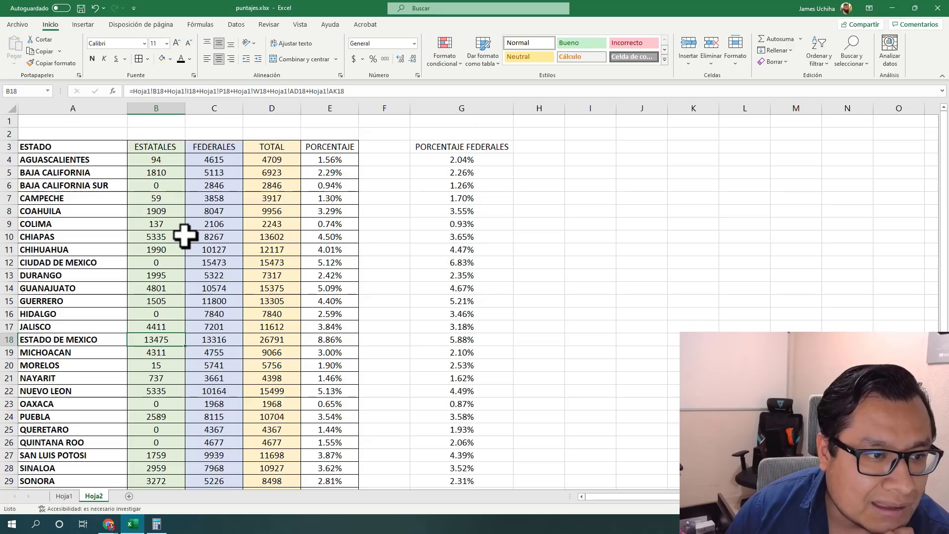
scroll(186, 242, "down", 3)
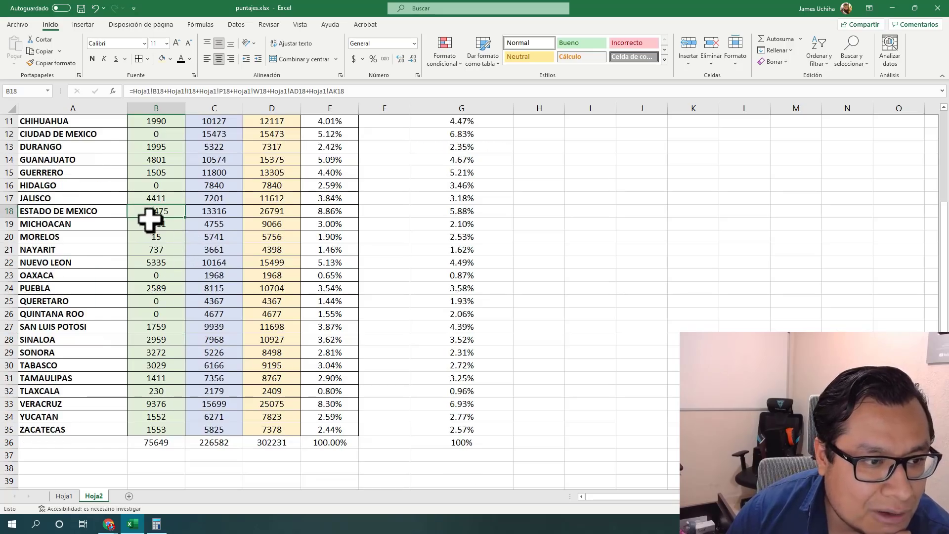
left_click(221, 211)
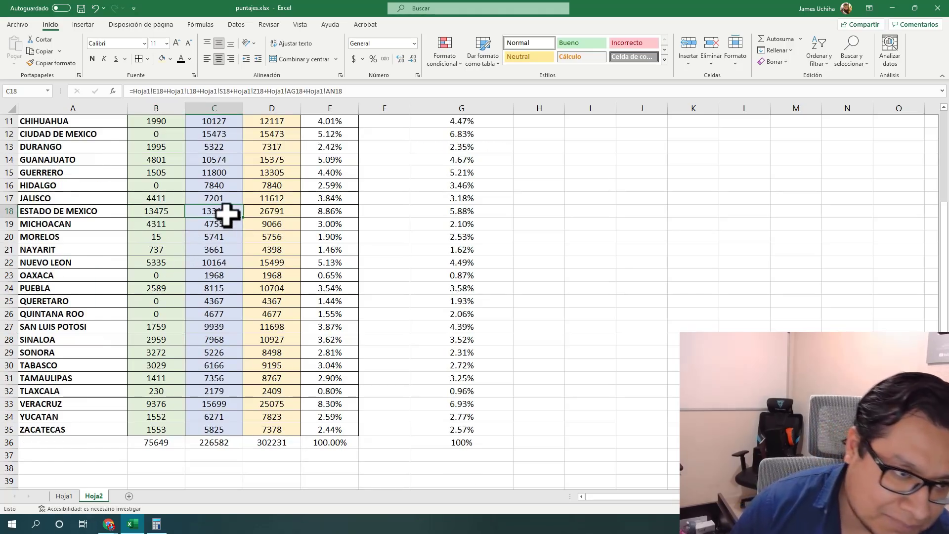
scroll(227, 214, "up", 4)
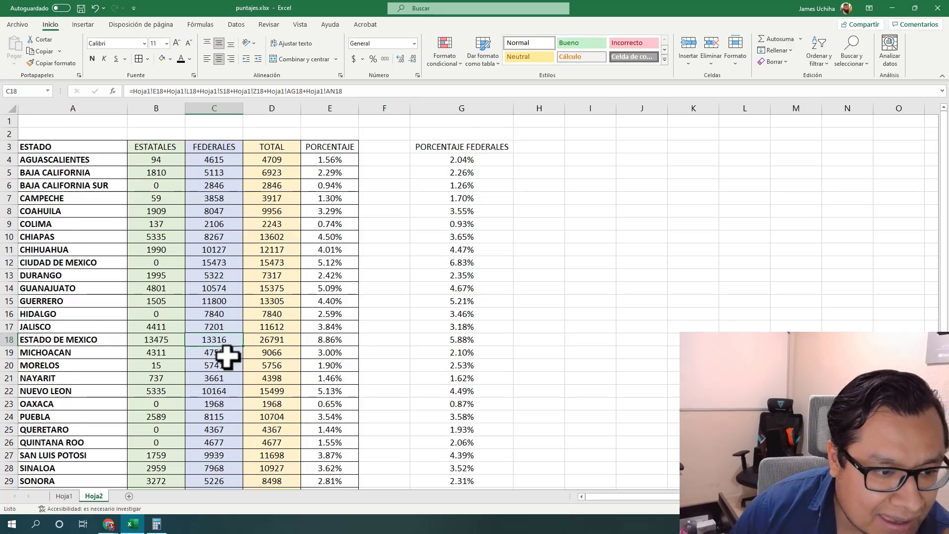
scroll(227, 355, "down", 3)
left_click(446, 211)
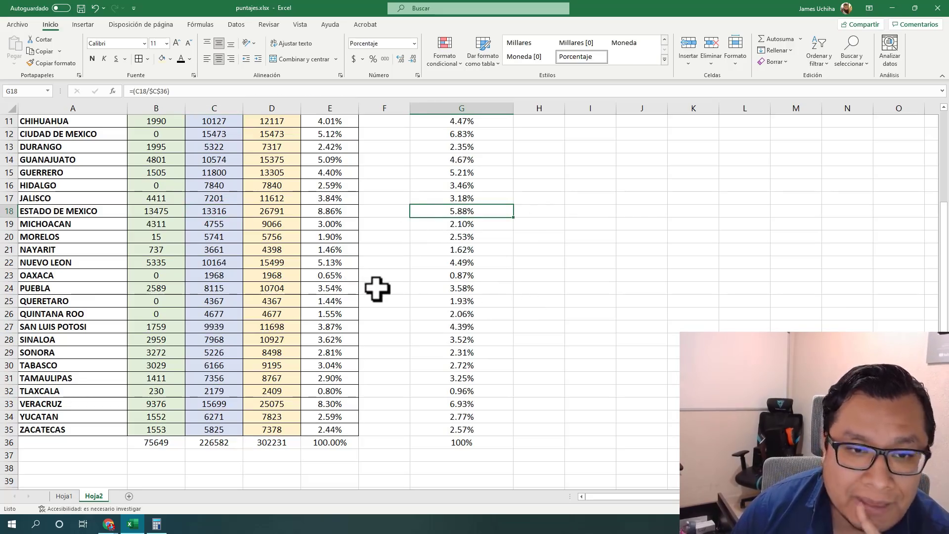
scroll(377, 288, "up", 3)
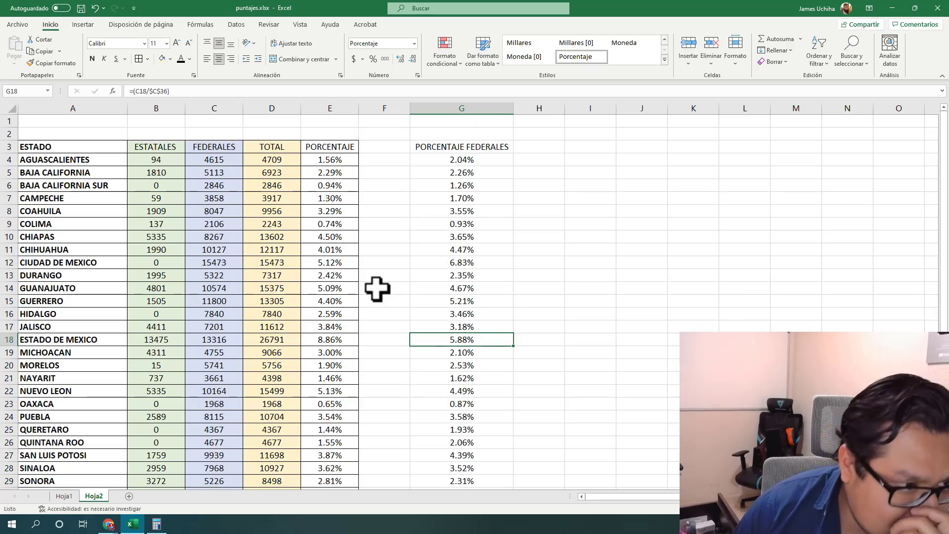
Check the ESTATALES values in the rows for Ciudad de Mexico, Baja California Sur, Hidalgo, Oaxaca, Queretaro and Quintana Roo
left_click(156, 262)
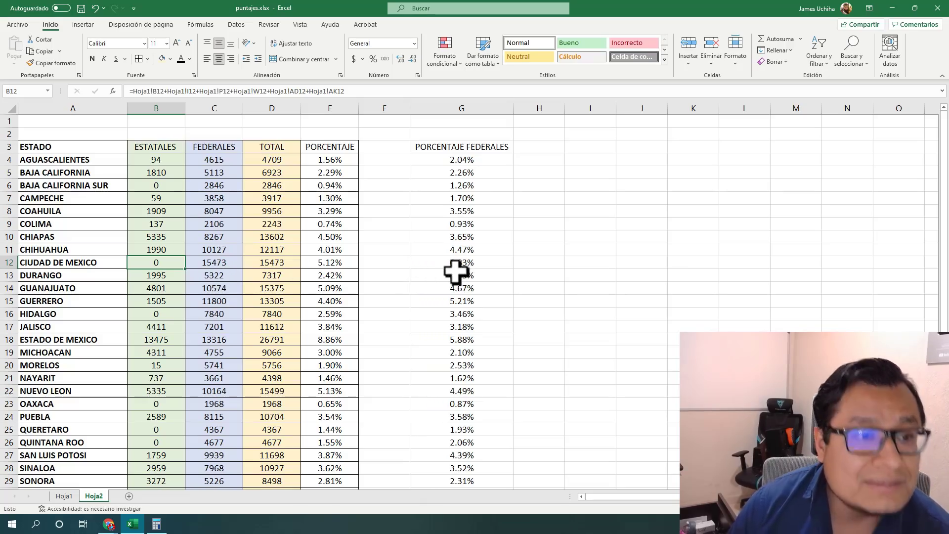
left_click(9, 186)
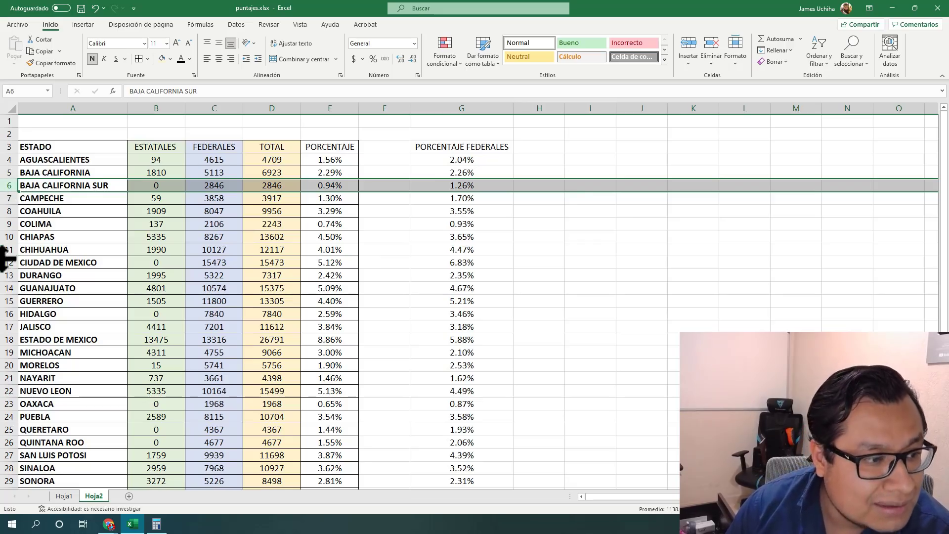
left_click(5, 314)
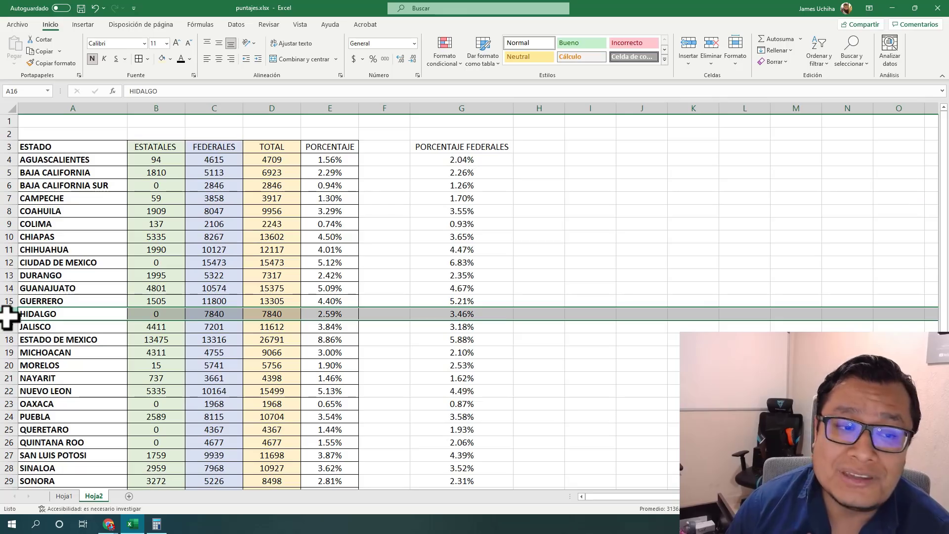
scroll(87, 344, "down", 3)
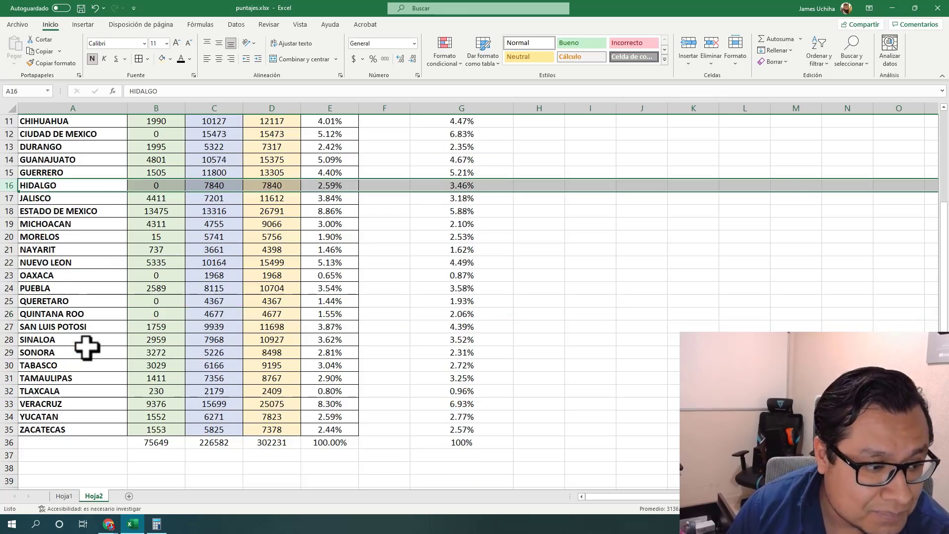
left_click(4, 276)
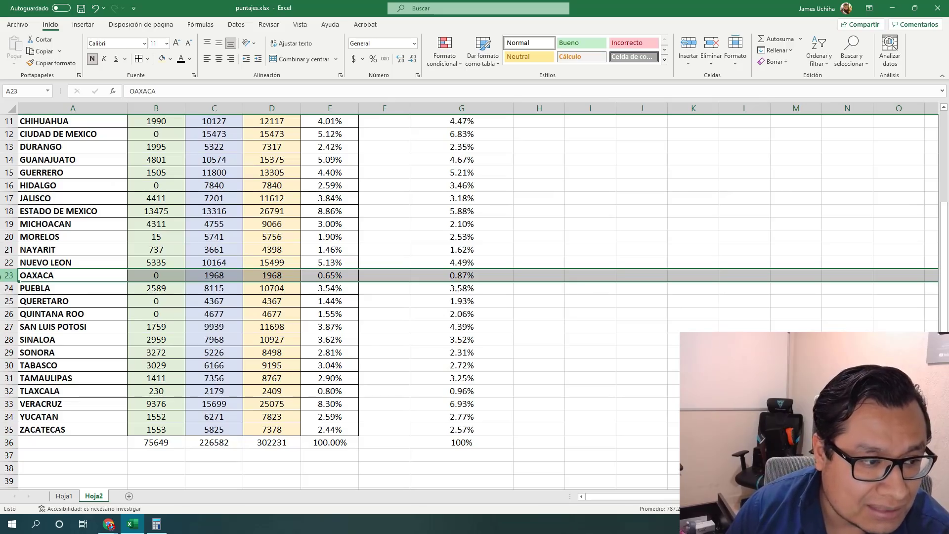
left_click_drag(4, 301, 4, 314)
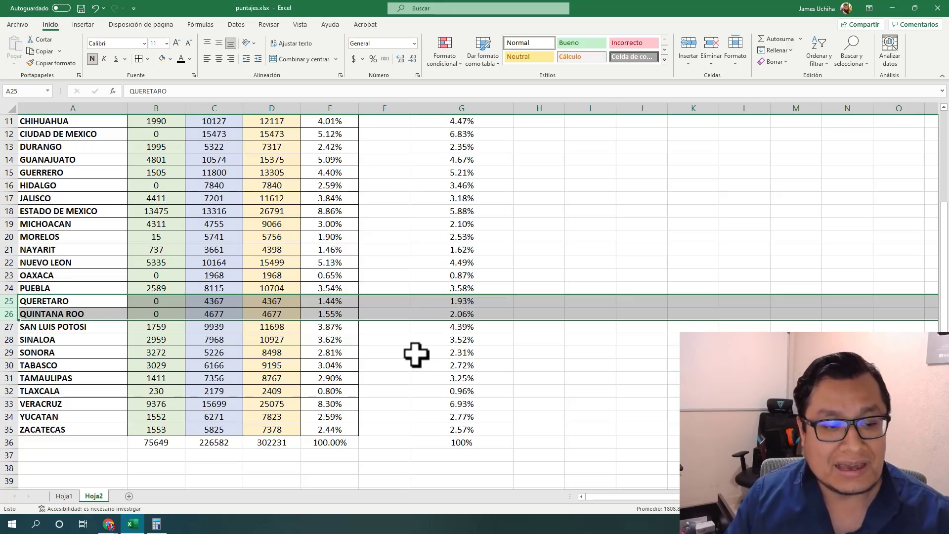
scroll(416, 355, "up", 3)
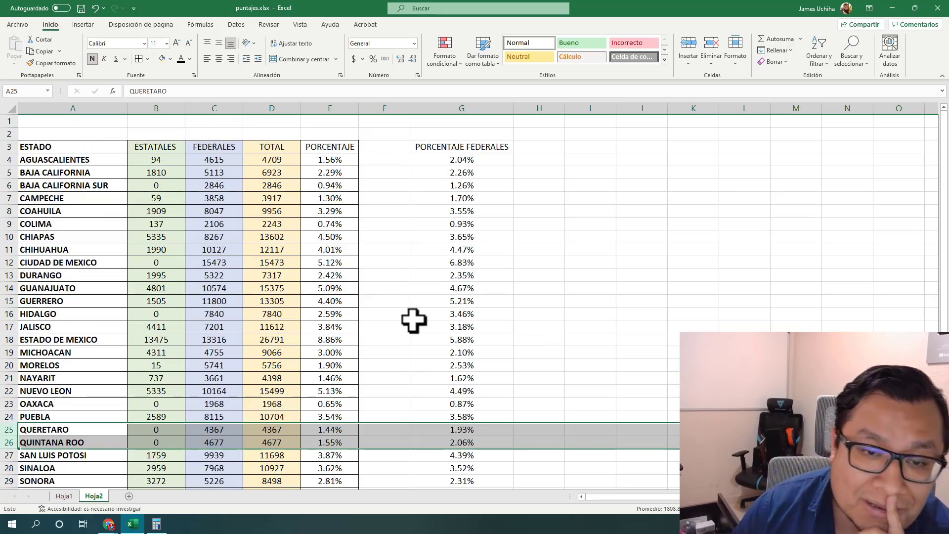
scroll(414, 316, "down", 3)
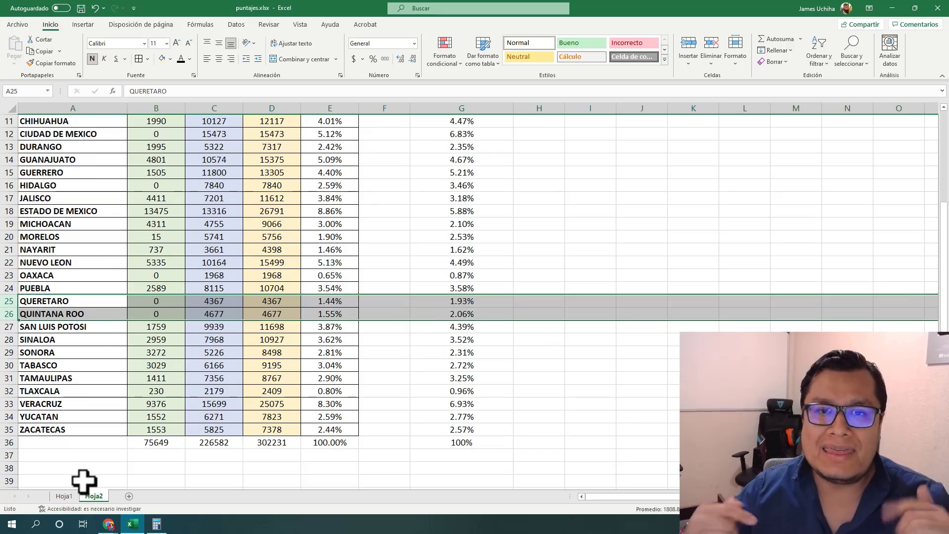
Look over the participant and score tables on Hoja1, from GRUPO 6 back to GRUPO 1
left_click(66, 496)
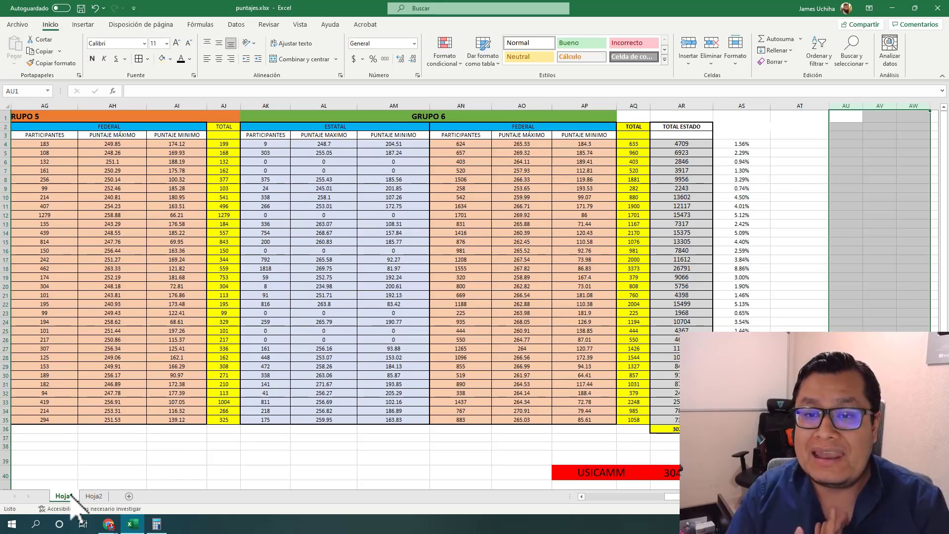
scroll(74, 502, "right", 5)
scroll(97, 494, "left", 15)
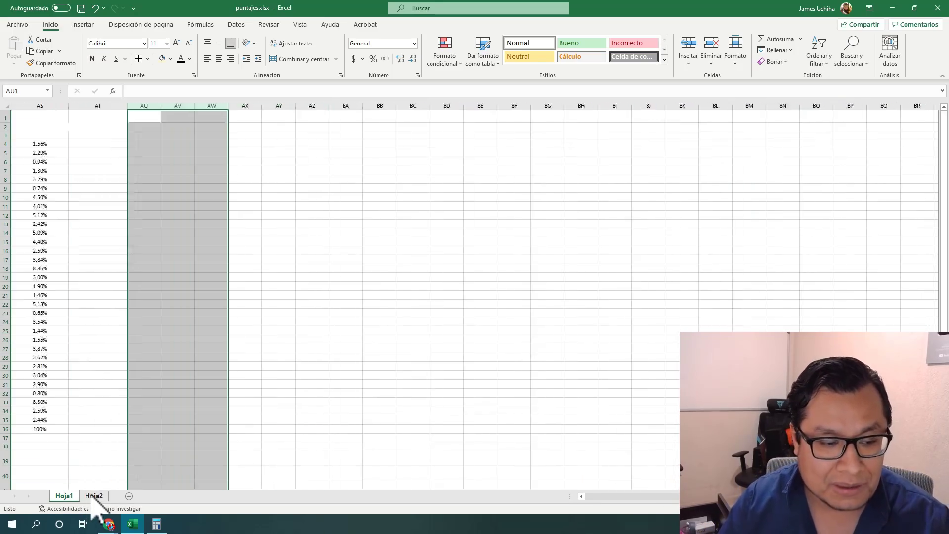
scroll(101, 480, "left", 4)
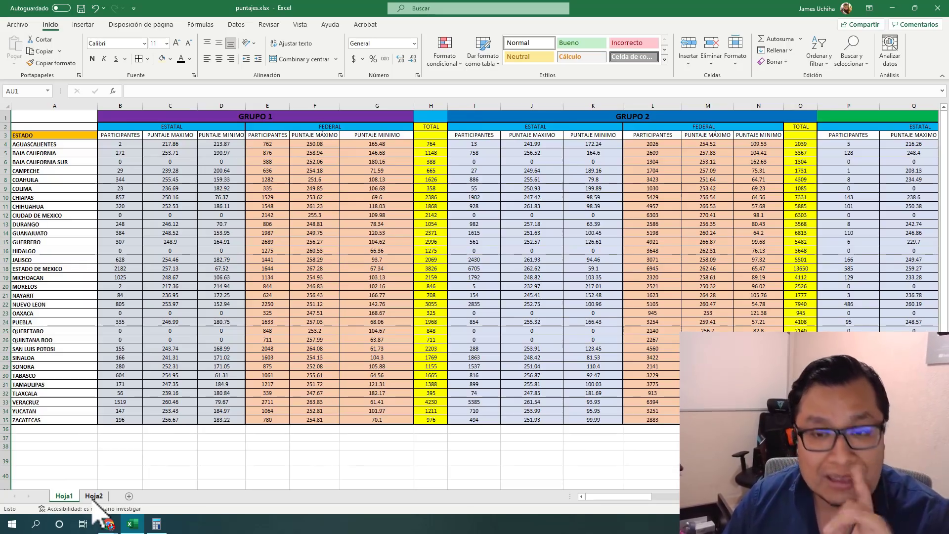
Return to Hoja2 and check the overall applicant total and the total de docentes row below the state table
left_click(93, 497)
scroll(267, 434, "down", 3)
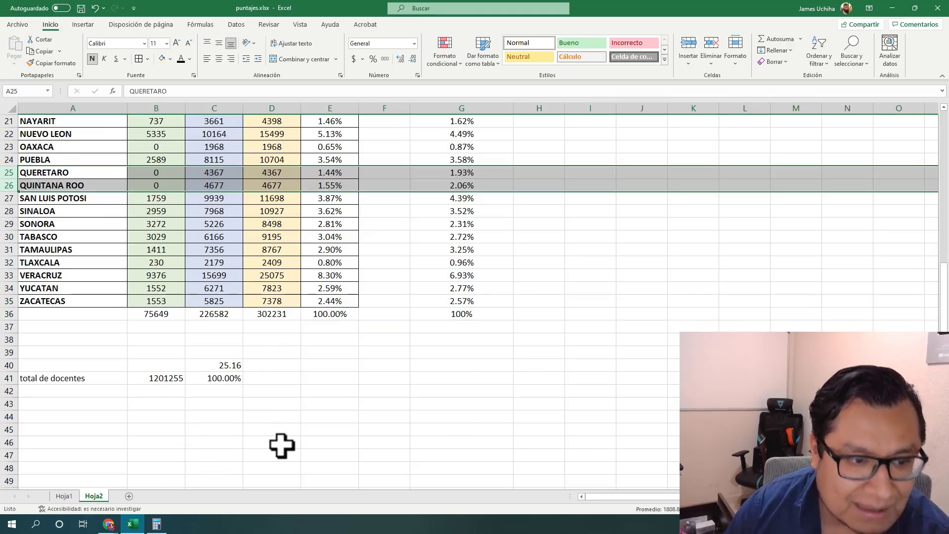
scroll(249, 415, "up", 1, "ctrl")
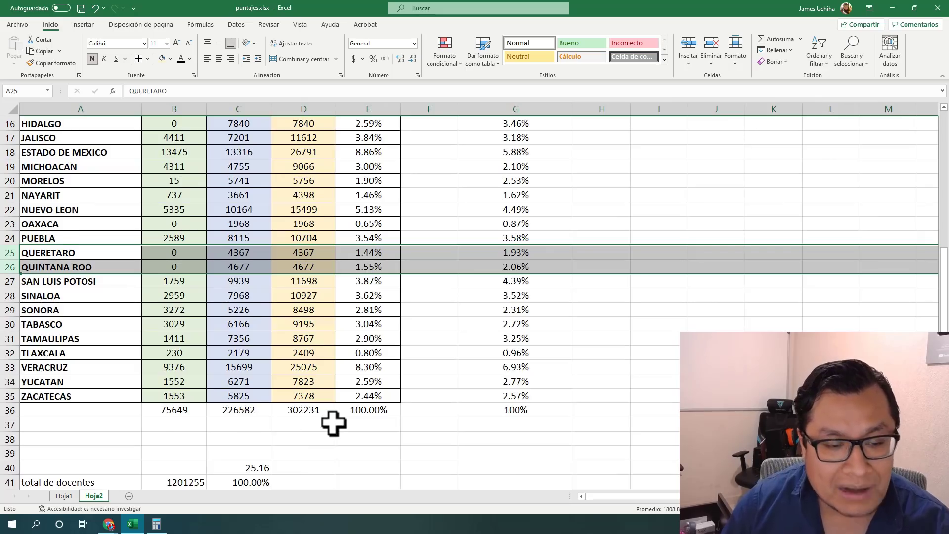
scroll(332, 423, "down", 3)
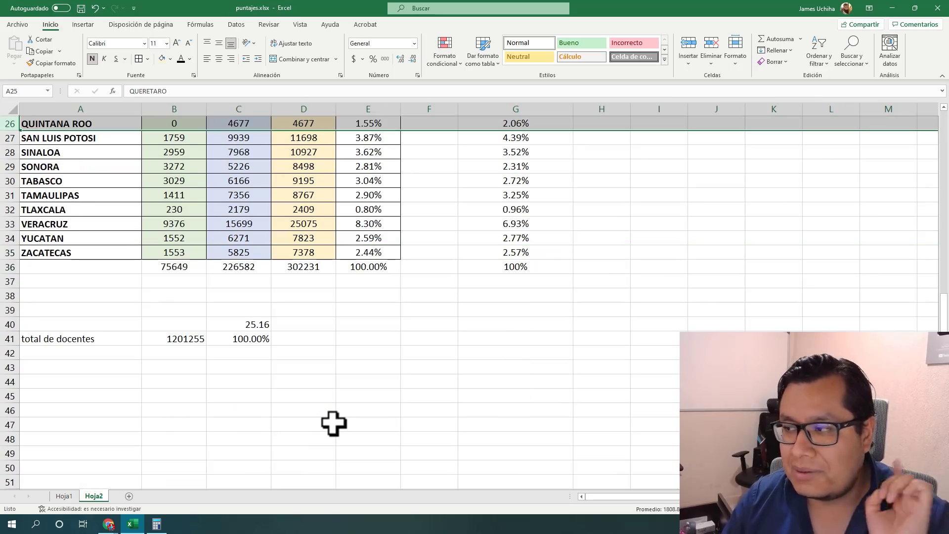
left_click(303, 270)
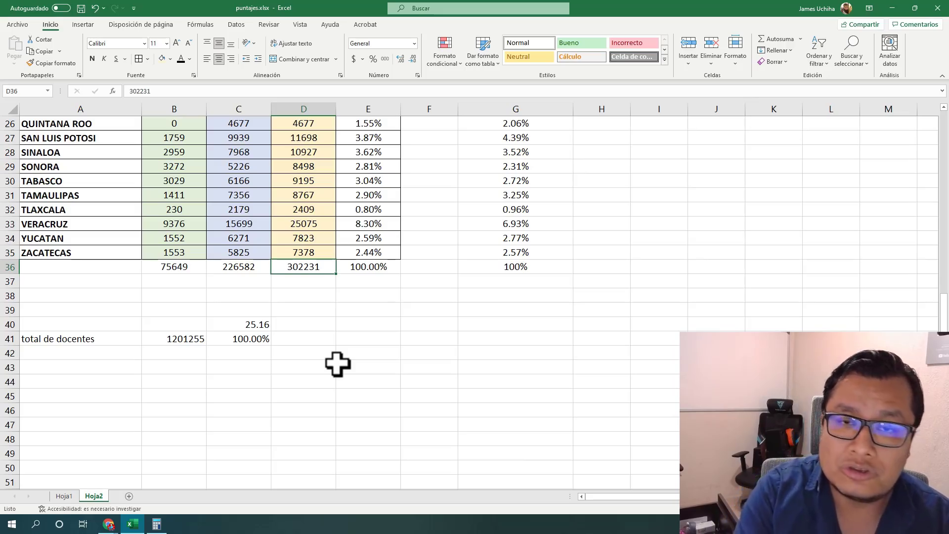
Switch to Chrome and read the national number of basic-education teachers in INEGI's EAP_MAESTRO21.pdf press release
left_click(110, 525)
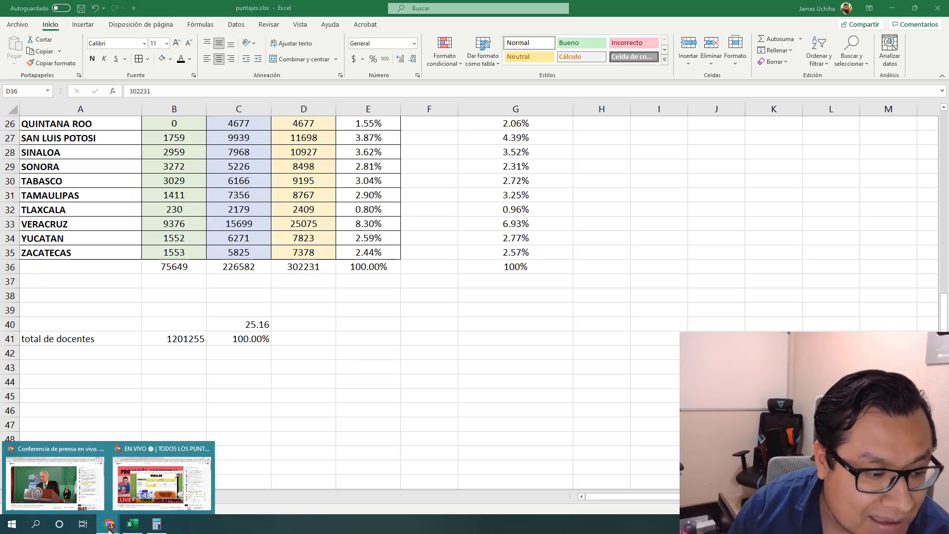
left_click(162, 477)
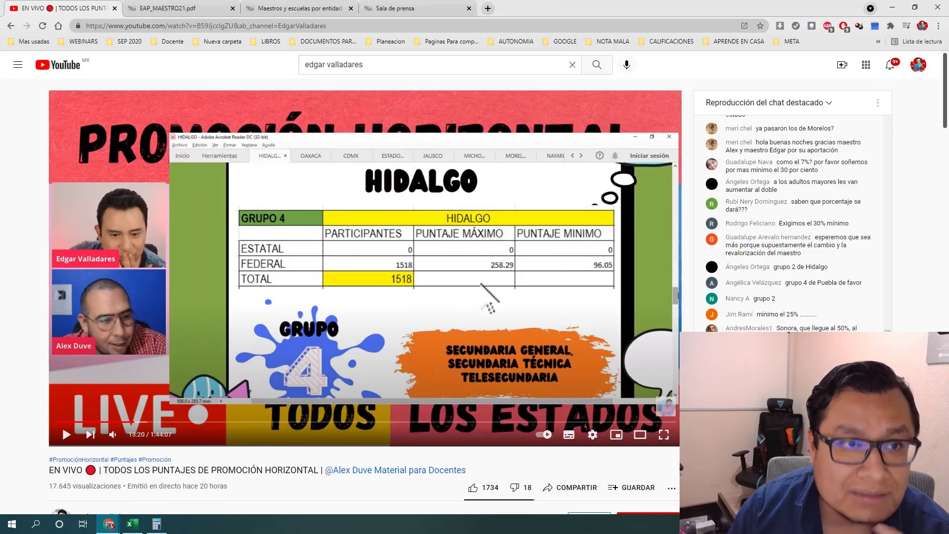
left_click(168, 8)
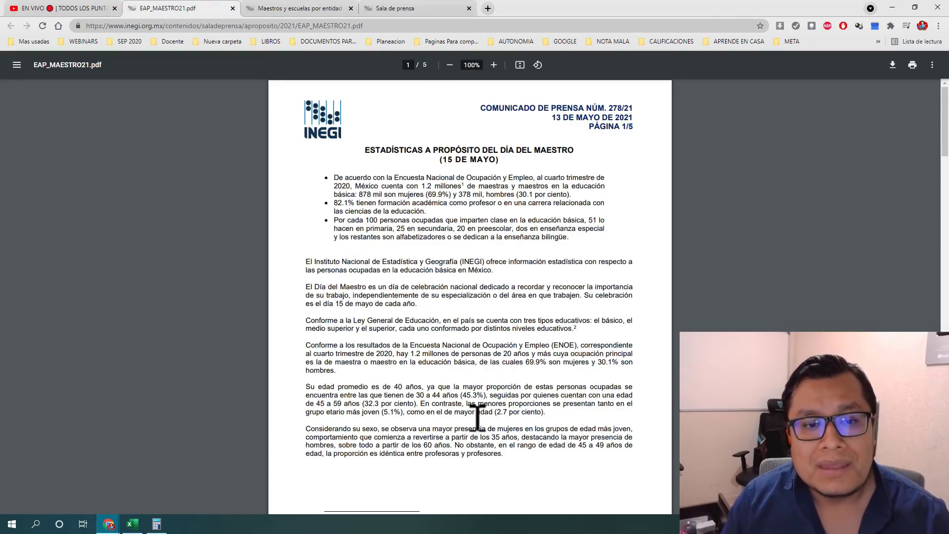
scroll(477, 416, "up", 4)
scroll(409, 395, "up", 3)
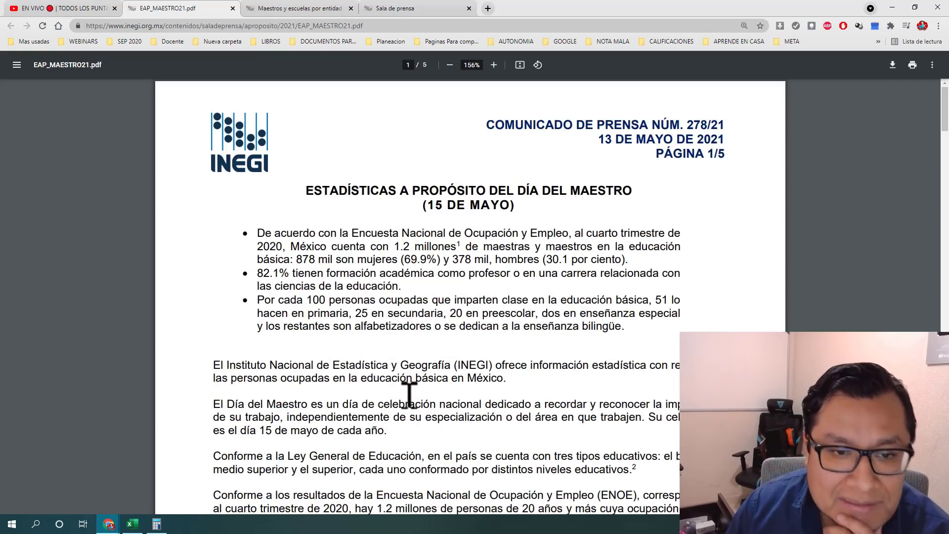
left_click_drag(322, 190, 603, 220)
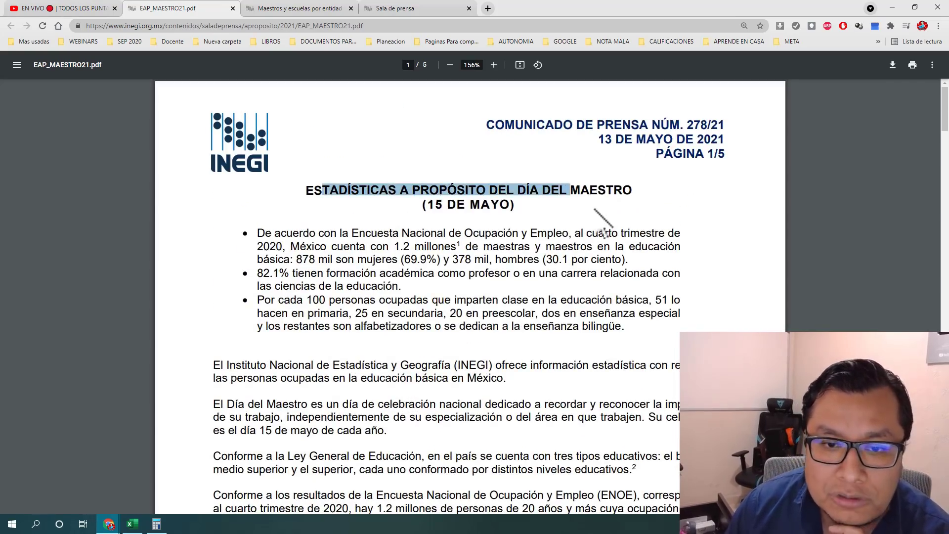
left_click_drag(448, 204, 510, 205)
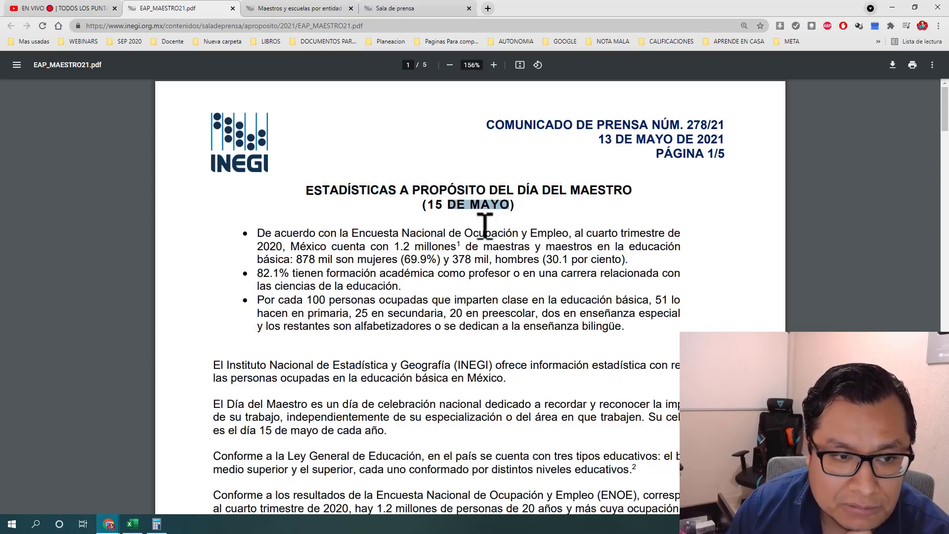
left_click_drag(330, 235, 422, 231)
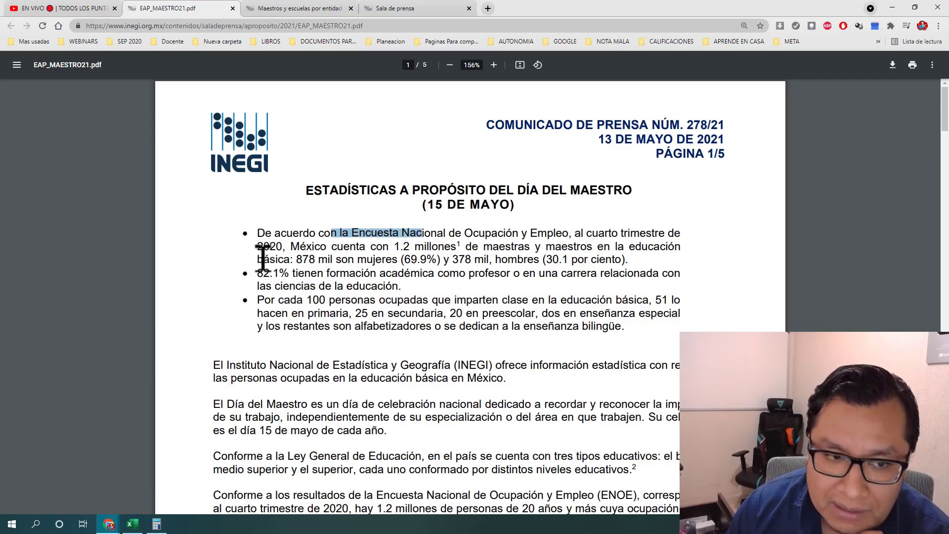
left_click_drag(277, 246, 394, 249)
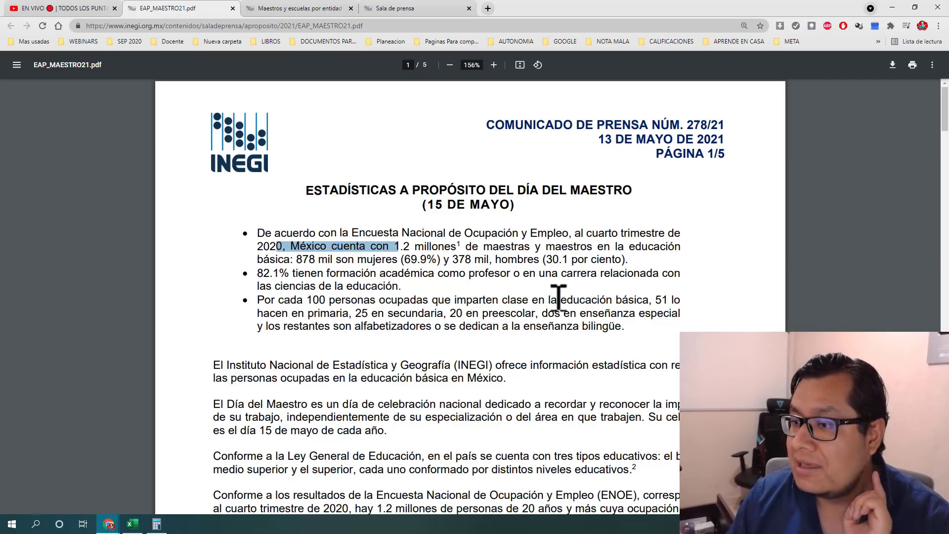
Examine the 2020/2021 national Preescolar, Primaria and Secundaria teacher counts in INEGI's Maestros y escuelas por entidad federativa table
key("ctrl+Tab")
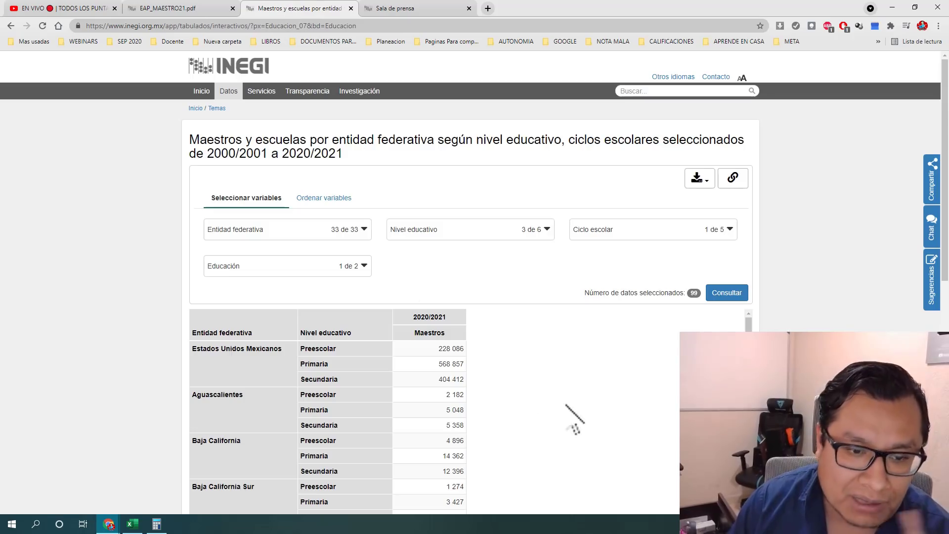
scroll(549, 401, "up", 4)
scroll(549, 400, "down", 2)
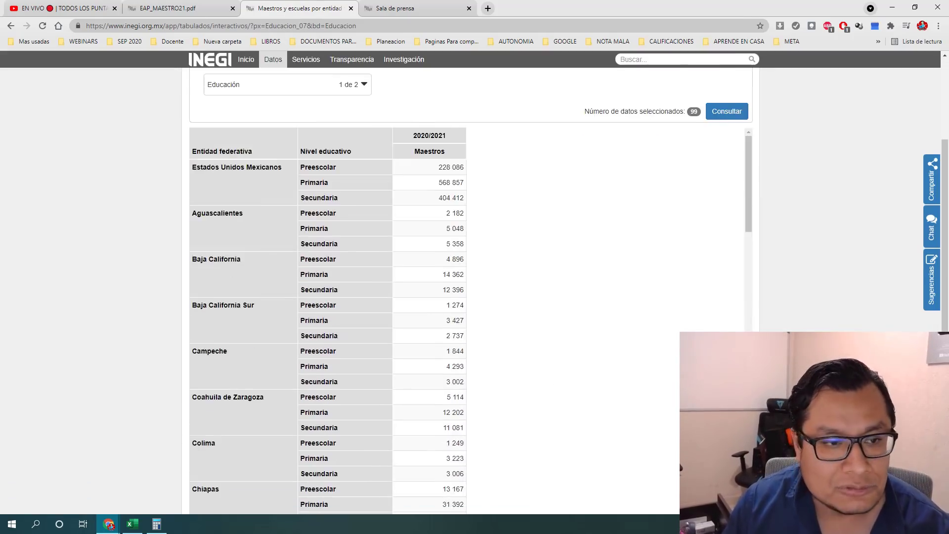
scroll(321, 294, "up", 2)
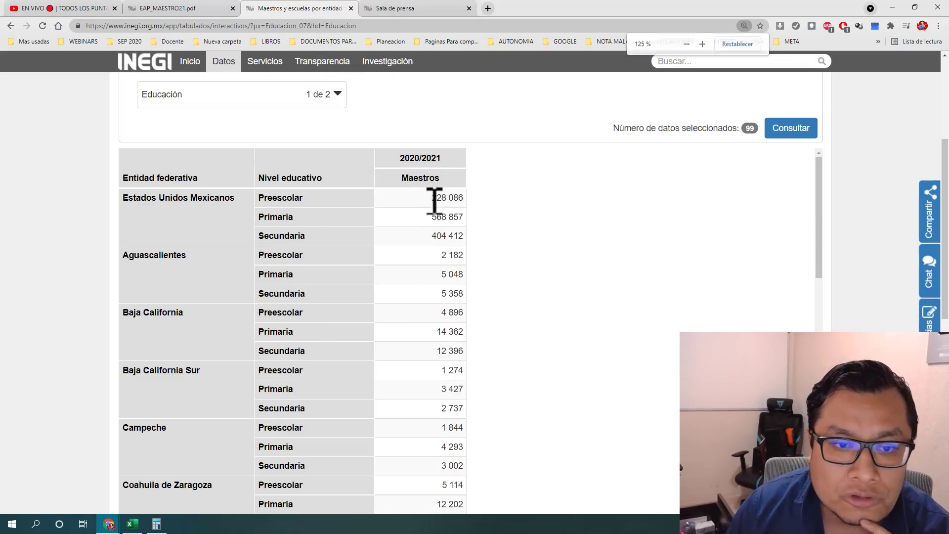
left_click_drag(431, 197, 448, 197)
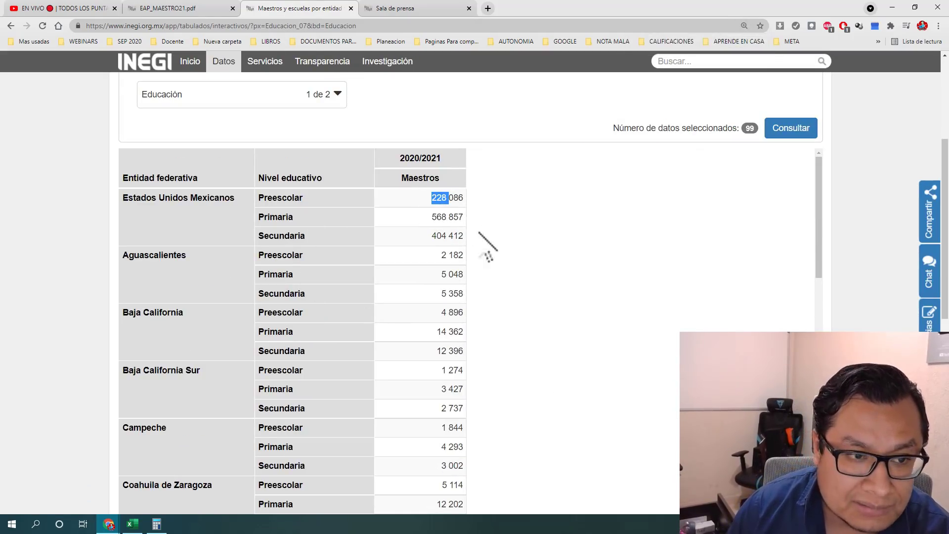
left_click_drag(431, 216, 463, 217)
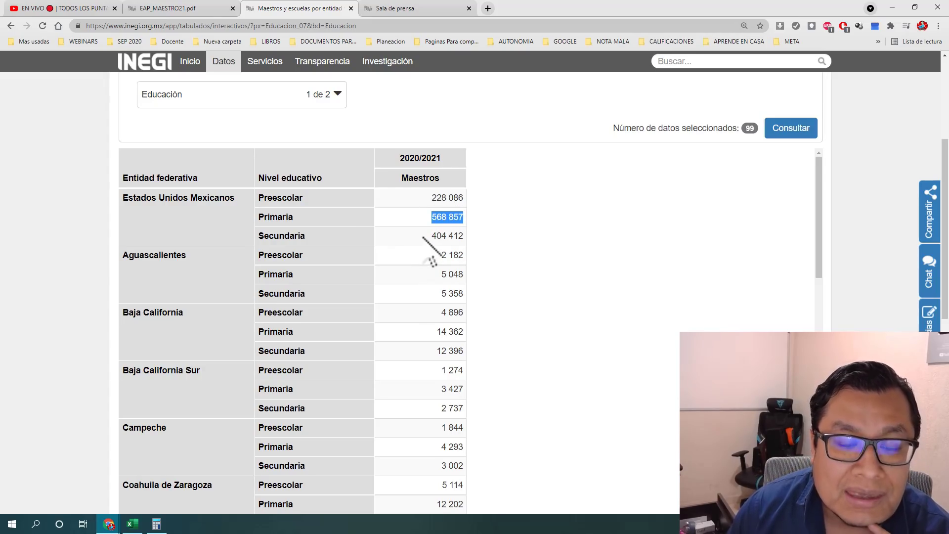
left_click_drag(433, 235, 453, 235)
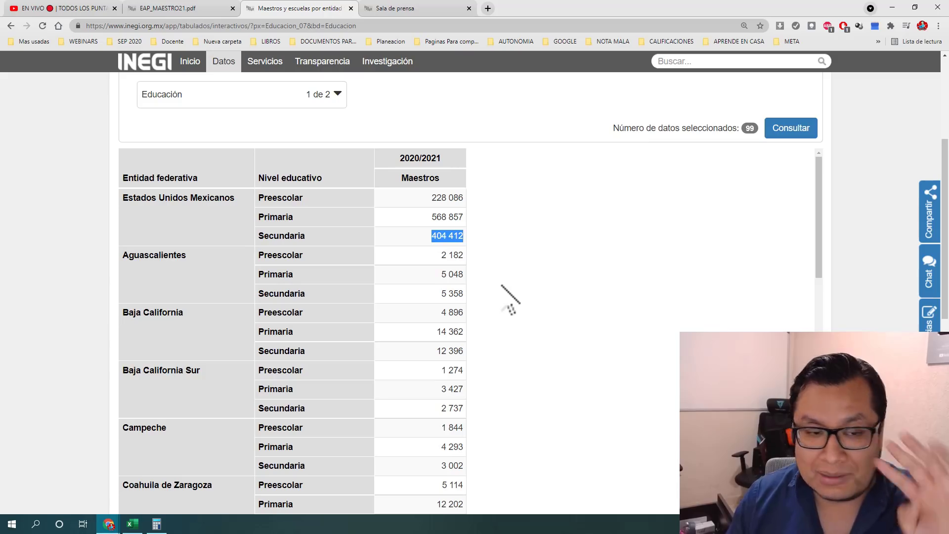
left_click_drag(816, 223, 747, 185)
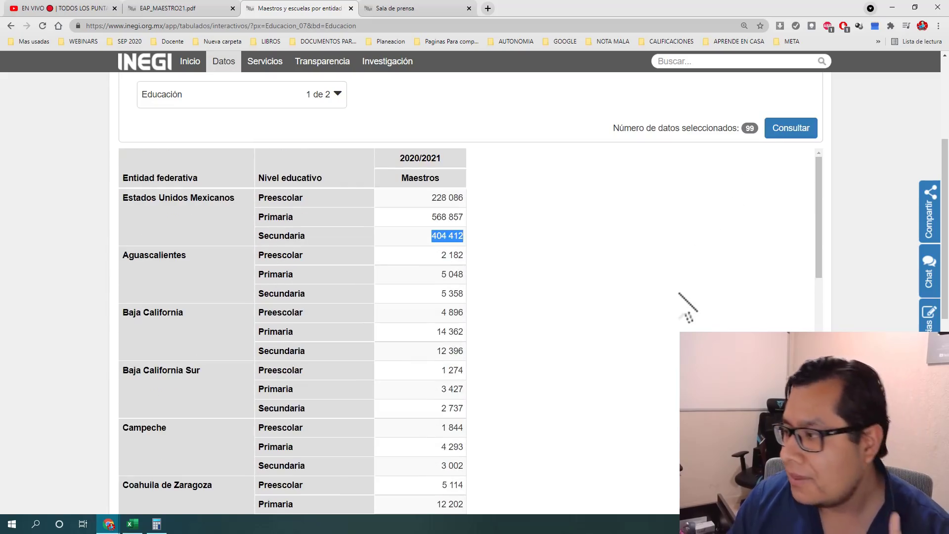
Switch to Calculator to check the sum 228086 + 568857 + 404412, and minimize it
key("alt+Tab")
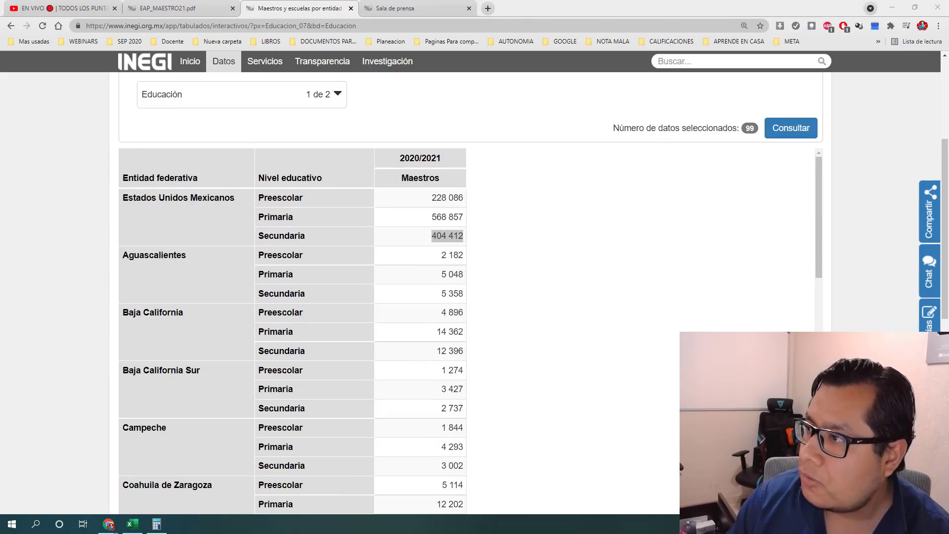
left_click_drag(455, 89, 435, 96)
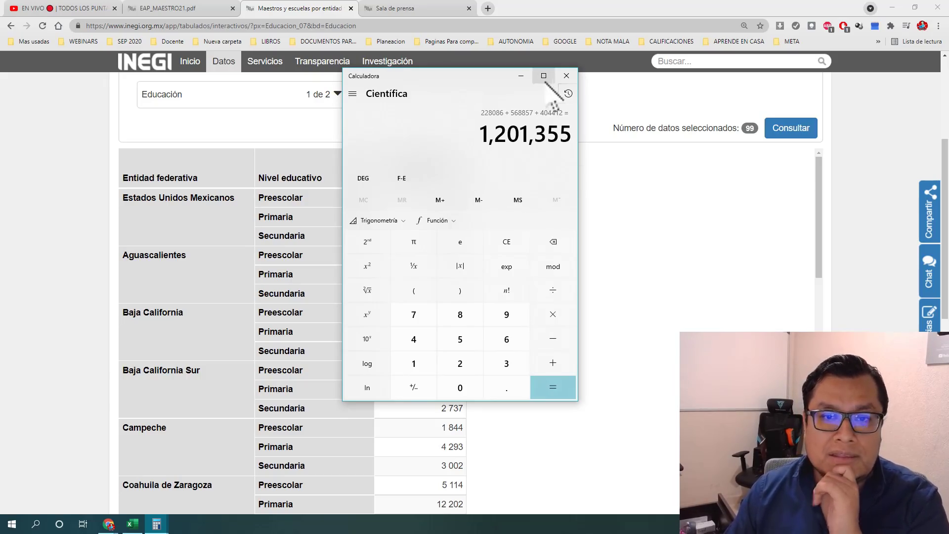
left_click(521, 76)
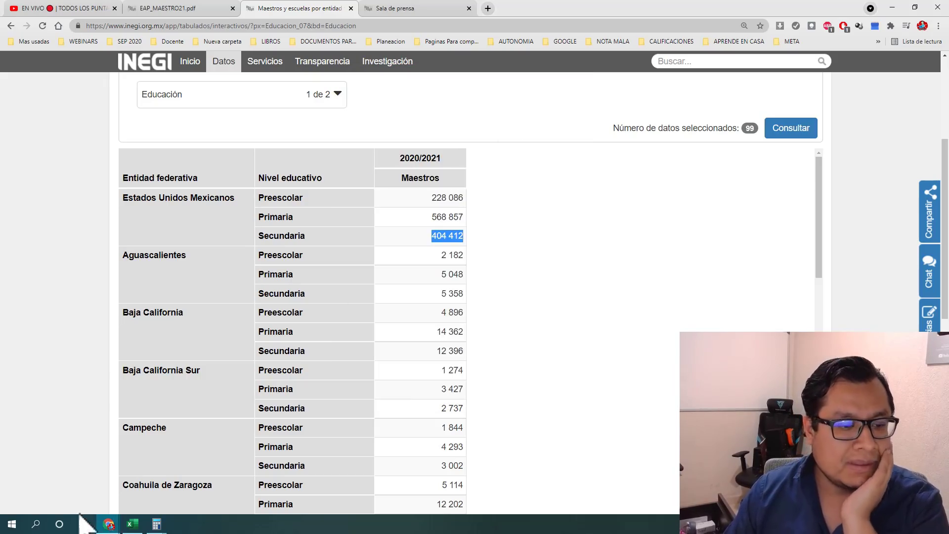
Switch to Excel and check the total de docentes row below the state table in Hoja2
left_click(132, 524)
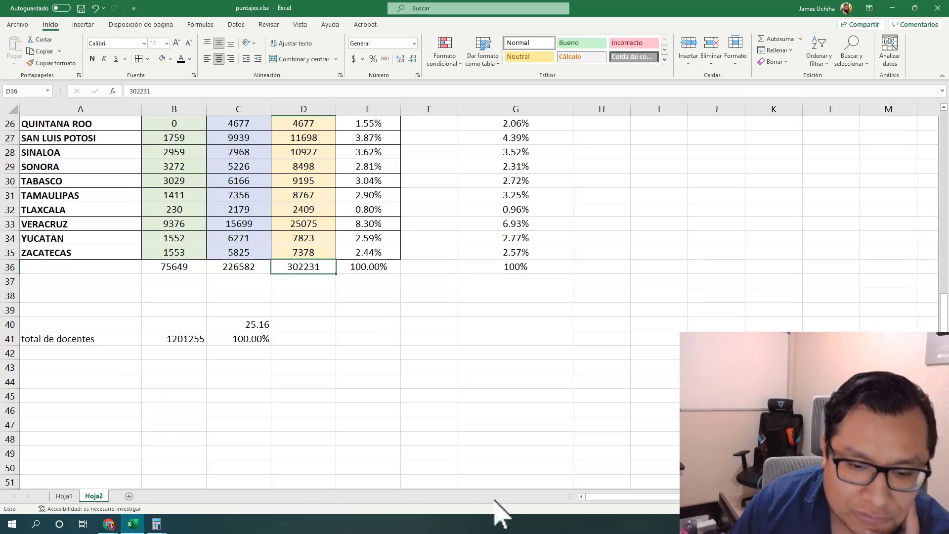
left_click_drag(60, 310, 328, 364)
left_click(165, 328)
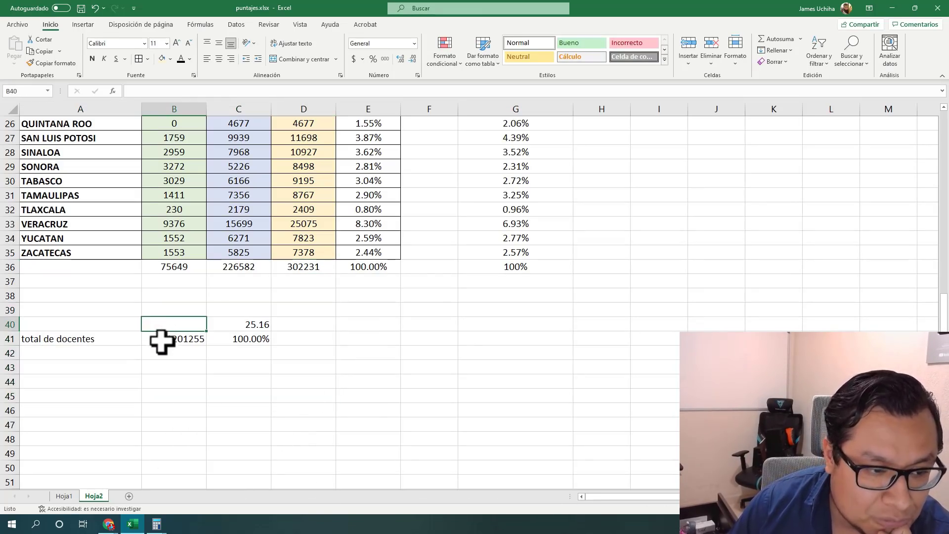
left_click(162, 339)
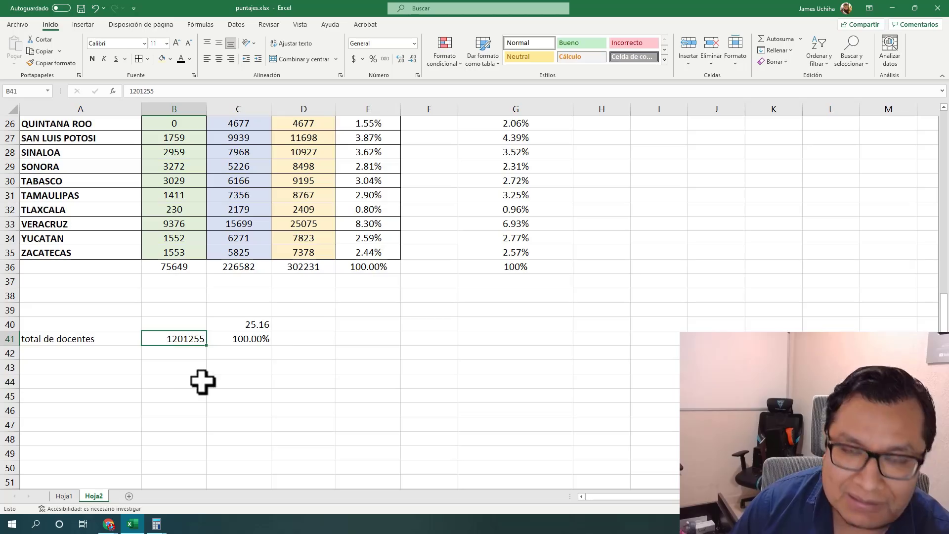
Copy the overall applicant total from cell D36 into cell B40, above the total de docentes figure
left_click(304, 267)
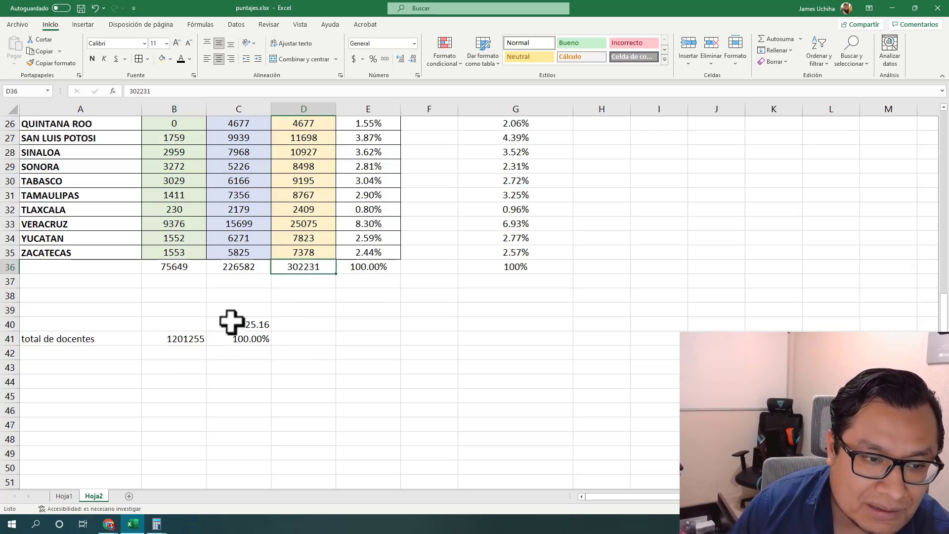
right_click(299, 271)
left_click(327, 256)
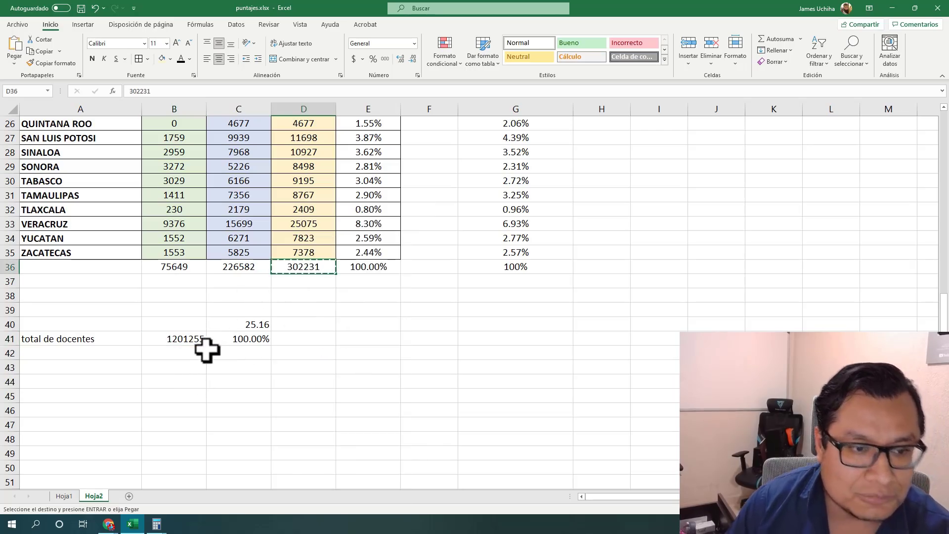
left_click(191, 324)
type("<")
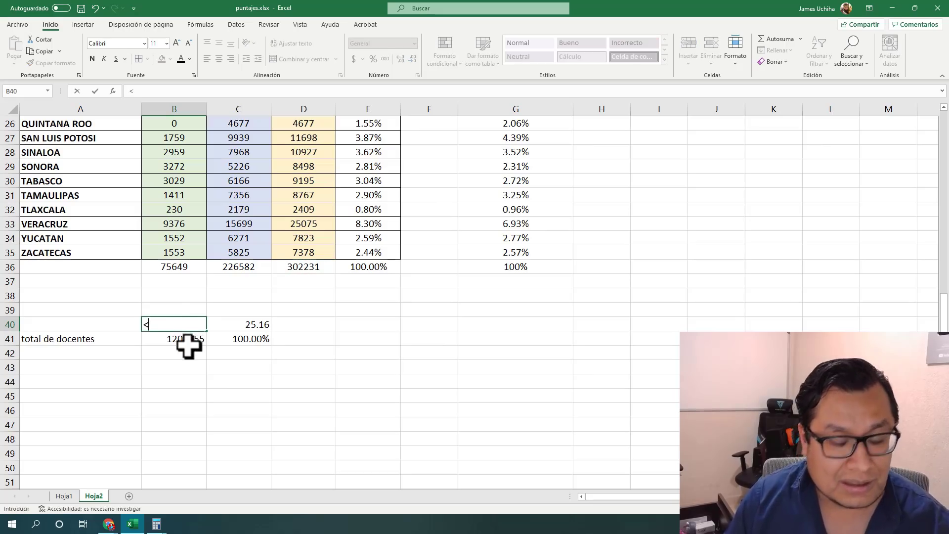
key("Escape")
type("302231")
left_click(197, 366)
Center the applicant and teacher totals and their percentages in cells B40 to C41
left_click(232, 327)
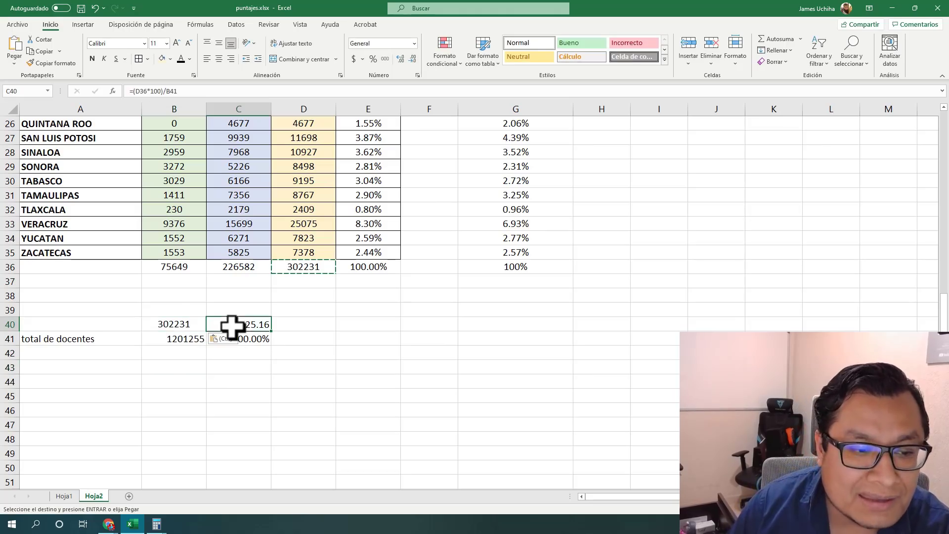
left_click(219, 59)
left_click(219, 43)
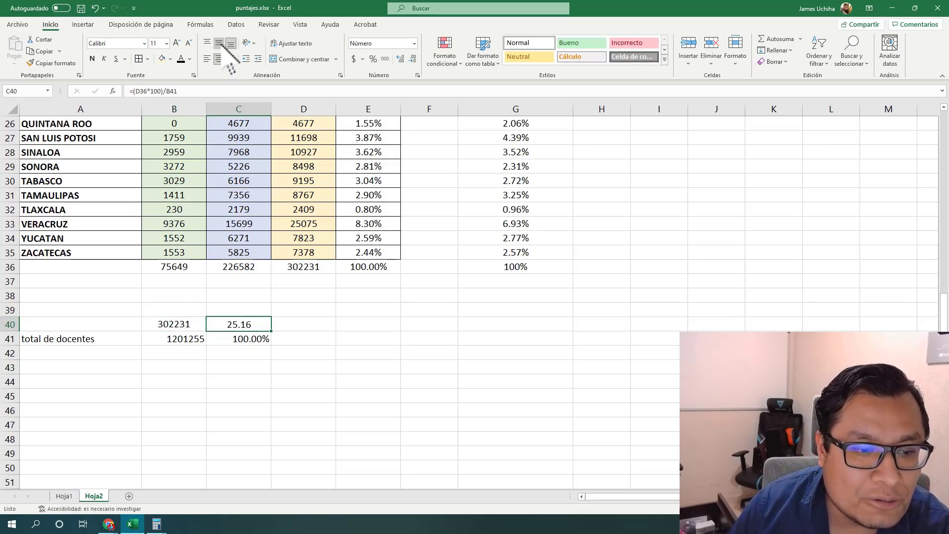
left_click(238, 341)
left_click(219, 59)
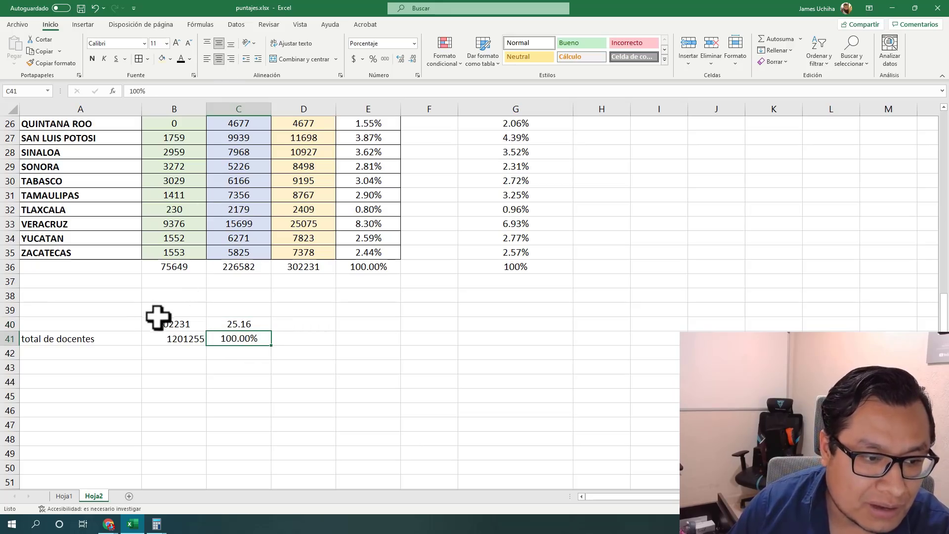
left_click_drag(159, 318, 235, 343)
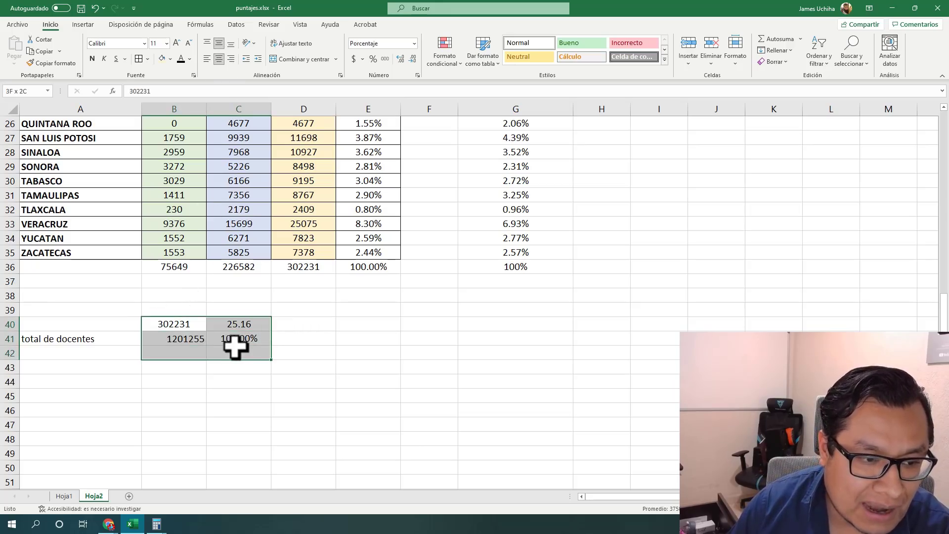
left_click(219, 59)
Highlight the applicant percentage in cell C40 with a yellow fill
left_click(254, 325)
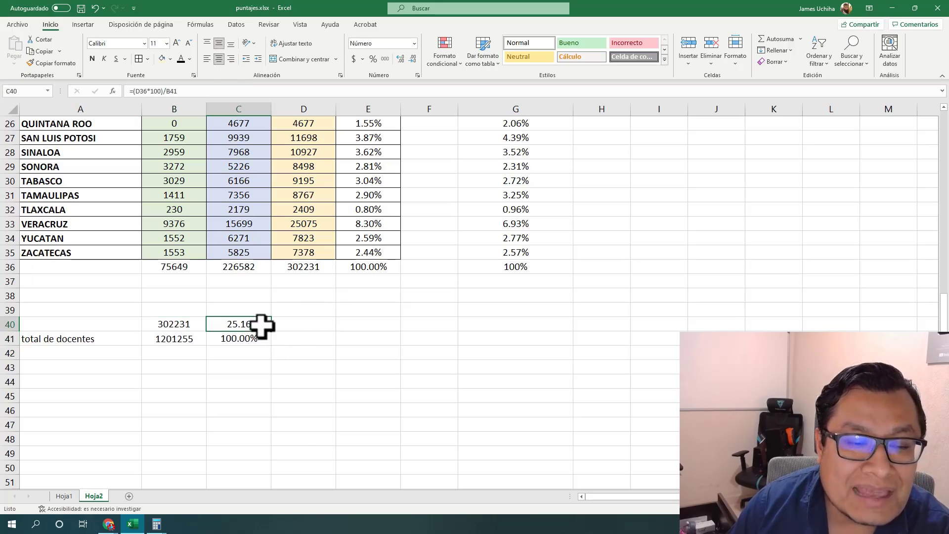
left_click(171, 59)
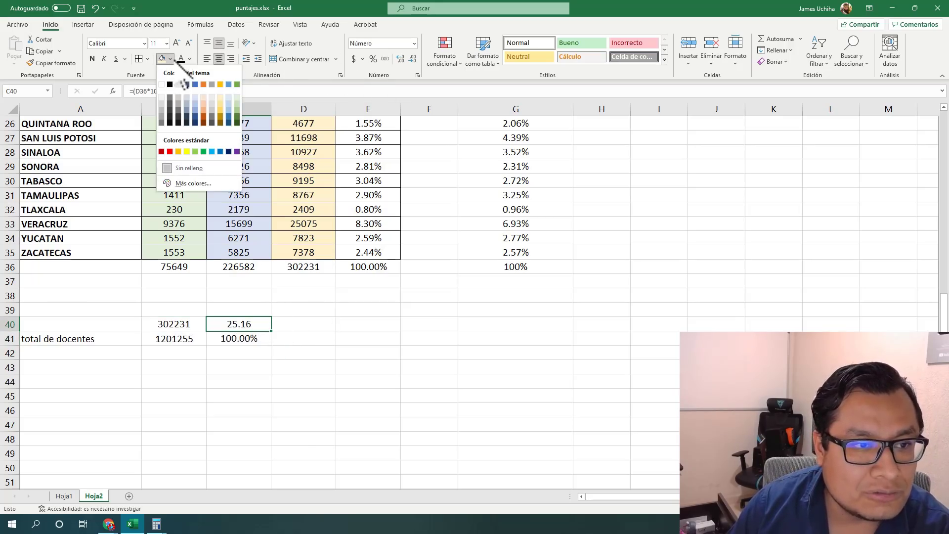
left_click(191, 153)
left_click(328, 384)
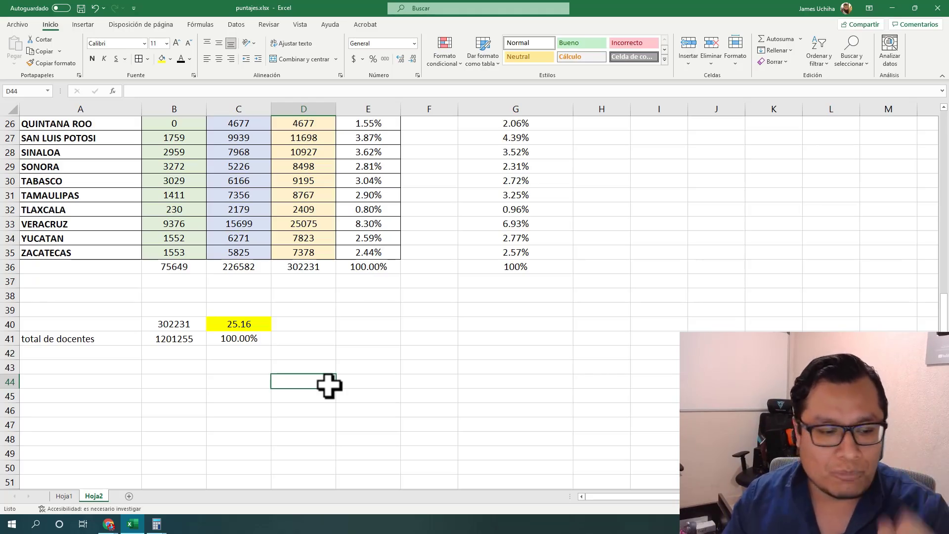
Switch to Chrome and return to the YouTube live video about all the Promoción Horizontal scores
left_click(125, 511)
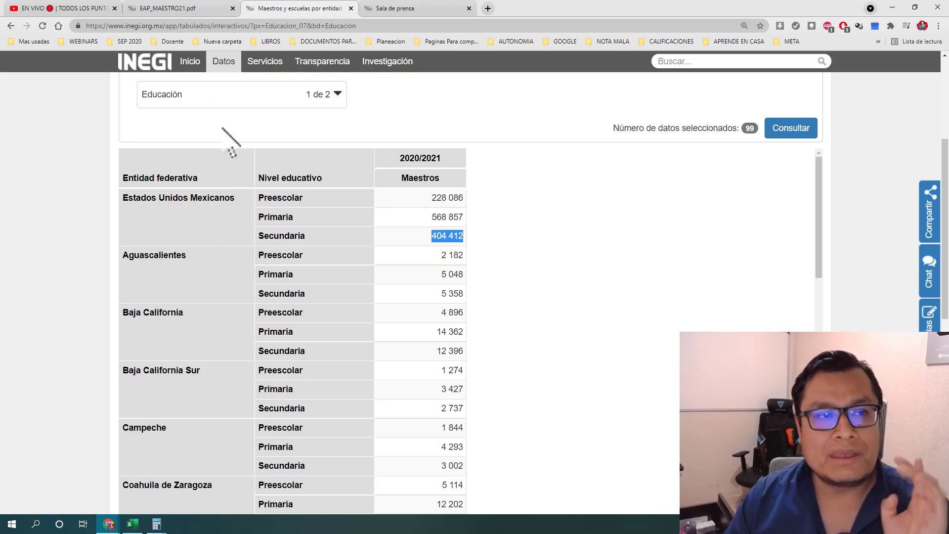
left_click(79, 8)
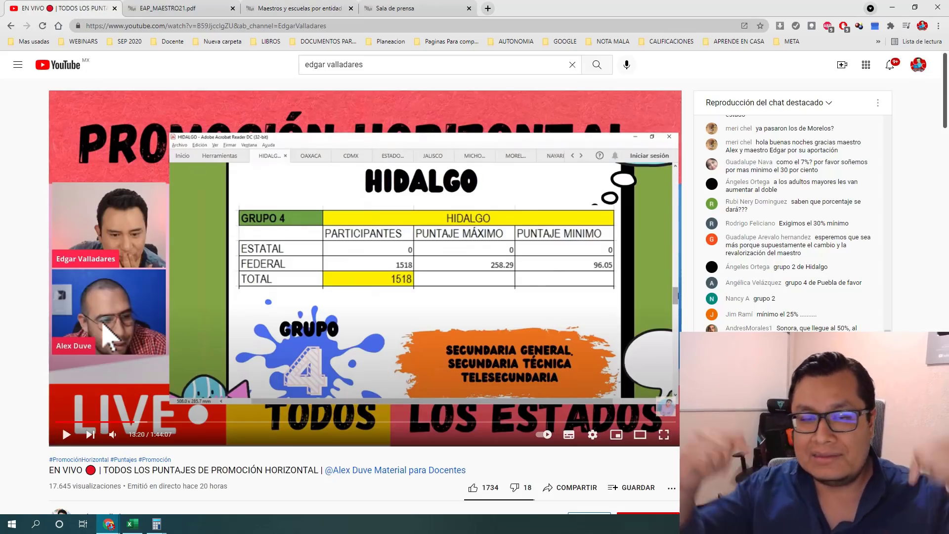